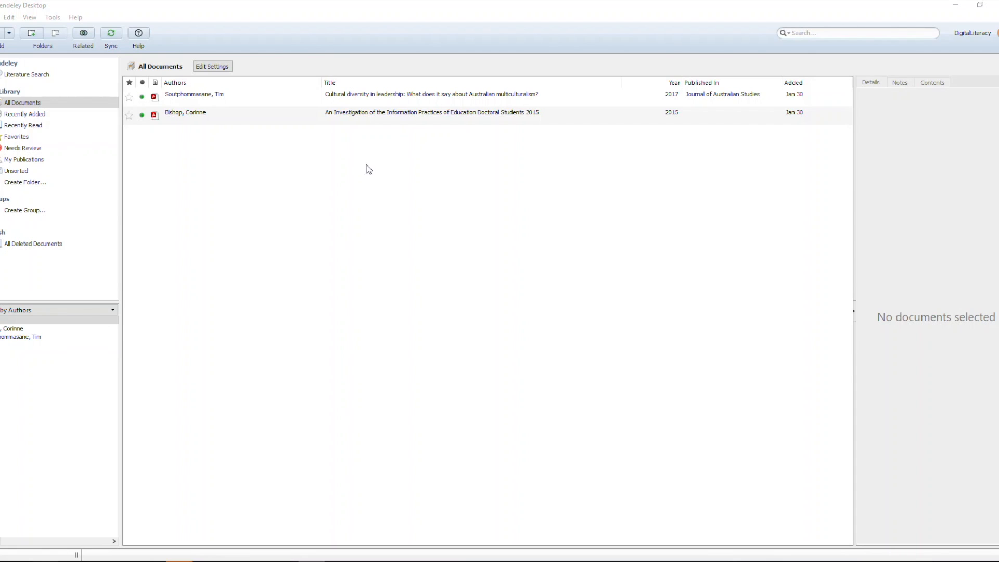
Import the PDF "Changing our aim" from the 01 Mendeley PDFs folder, decline reviewing the folder's other PDFs, and view the new entry's details.
{"action": "left_click", "coordinate": [8, 33]}
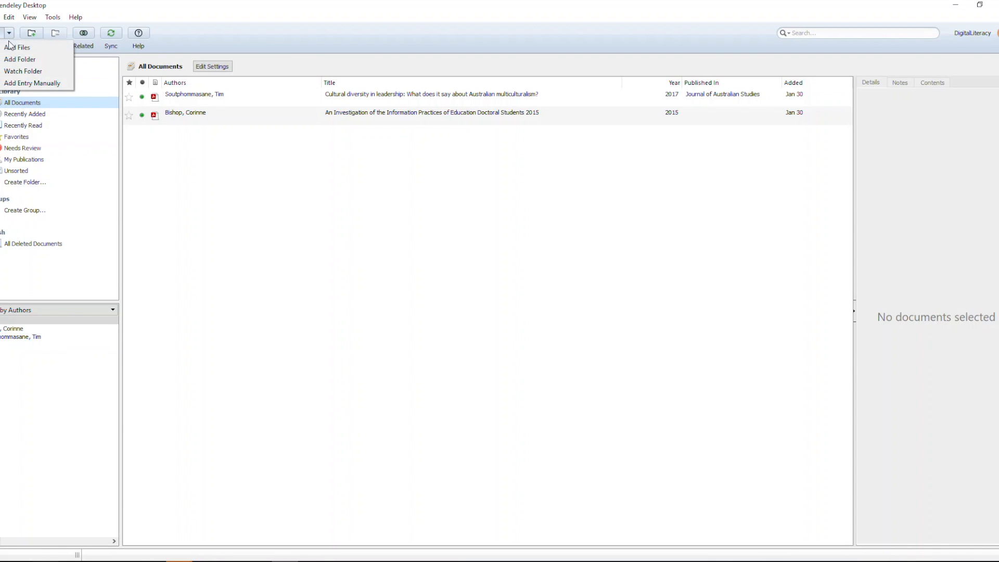
{"action": "left_click", "coordinate": [10, 49]}
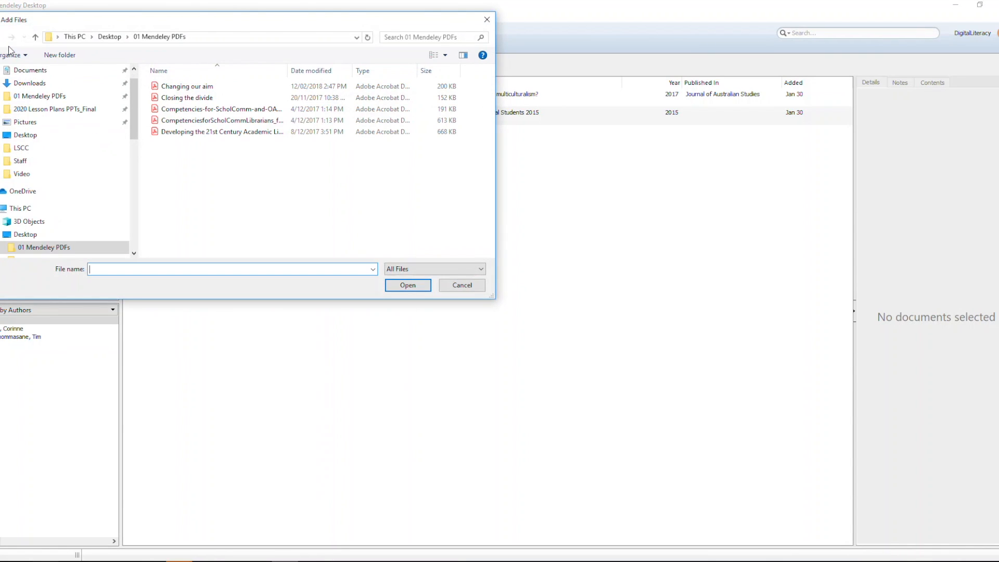
{"action": "left_click", "coordinate": [162, 87]}
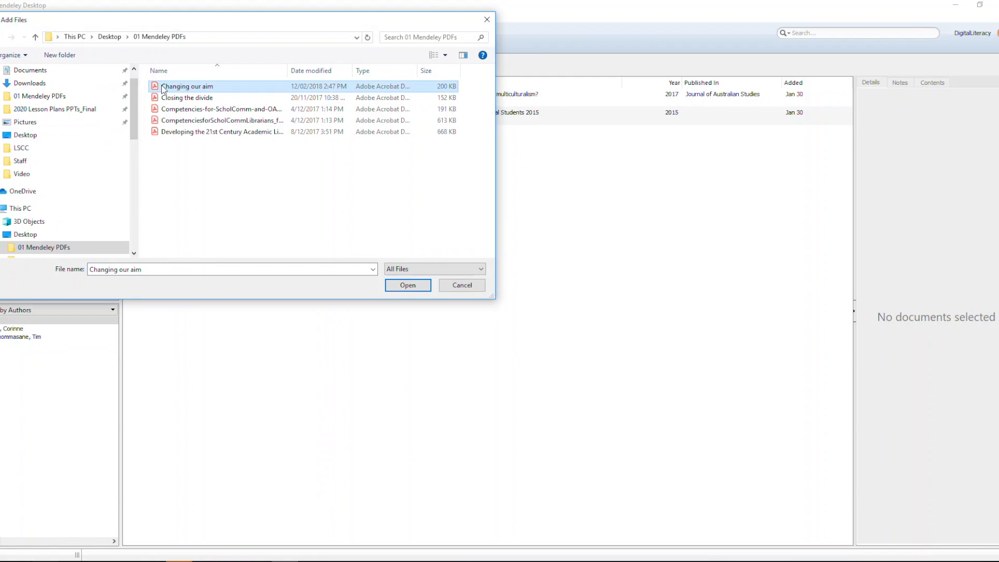
{"action": "left_click", "coordinate": [399, 286]}
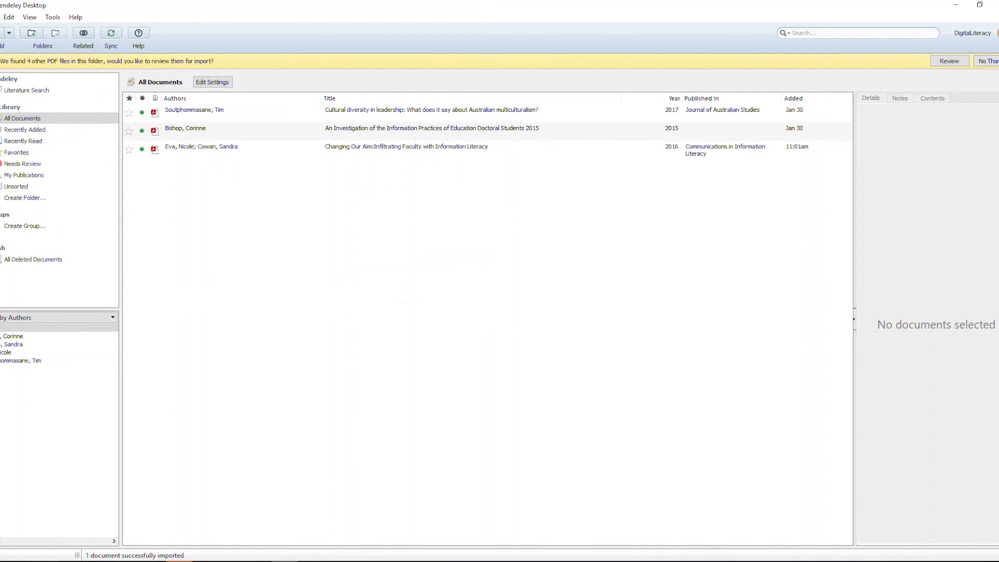
{"action": "left_click", "coordinate": [986, 61]}
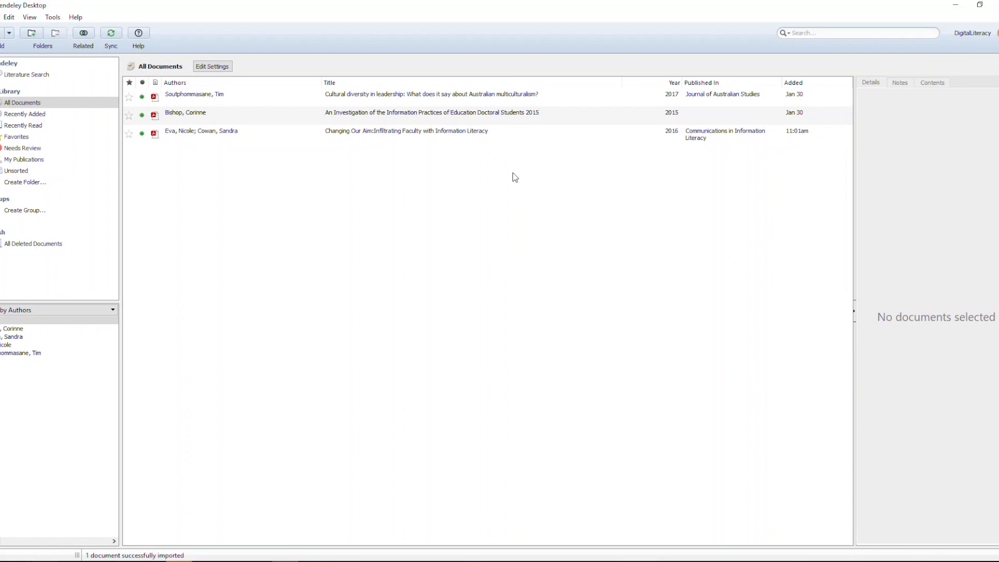
{"action": "left_click", "coordinate": [452, 133]}
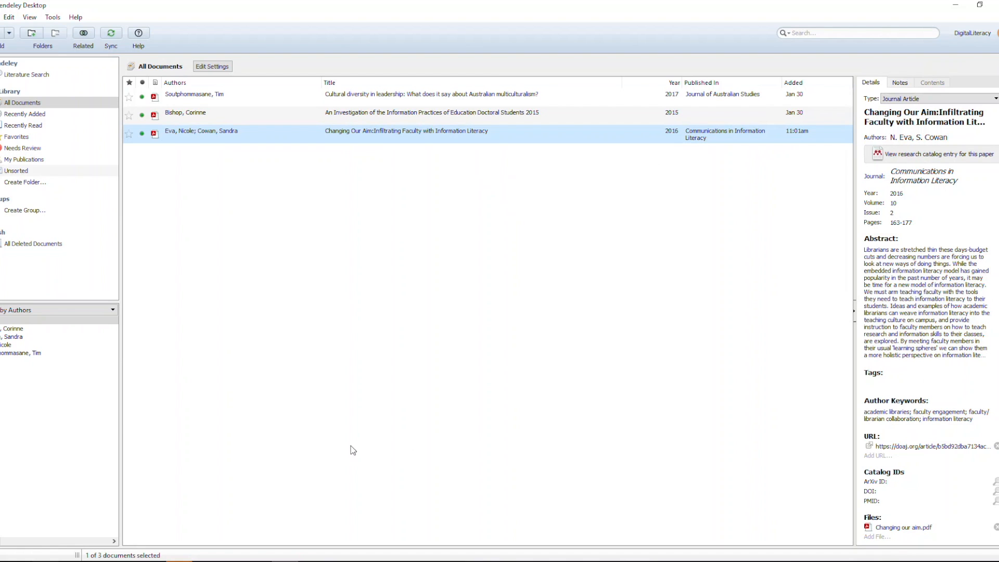
Switch to Chrome, add the downloaded Ningaloo2.pdf to the Mendeley library, and review the new entry's details.
{"action": "left_click", "coordinate": [205, 561]}
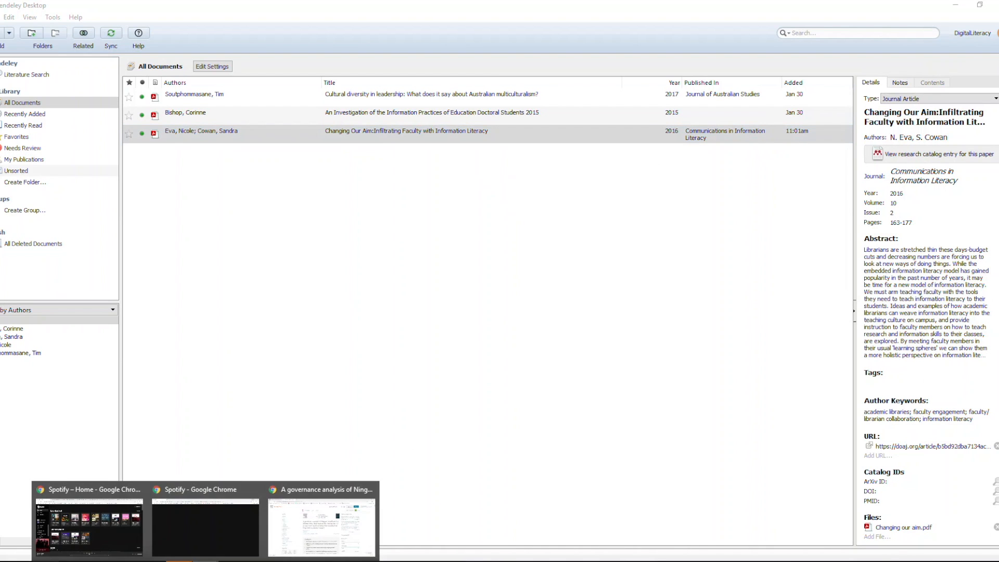
{"action": "left_click", "coordinate": [288, 545]}
{"action": "left_click", "coordinate": [50, 9]}
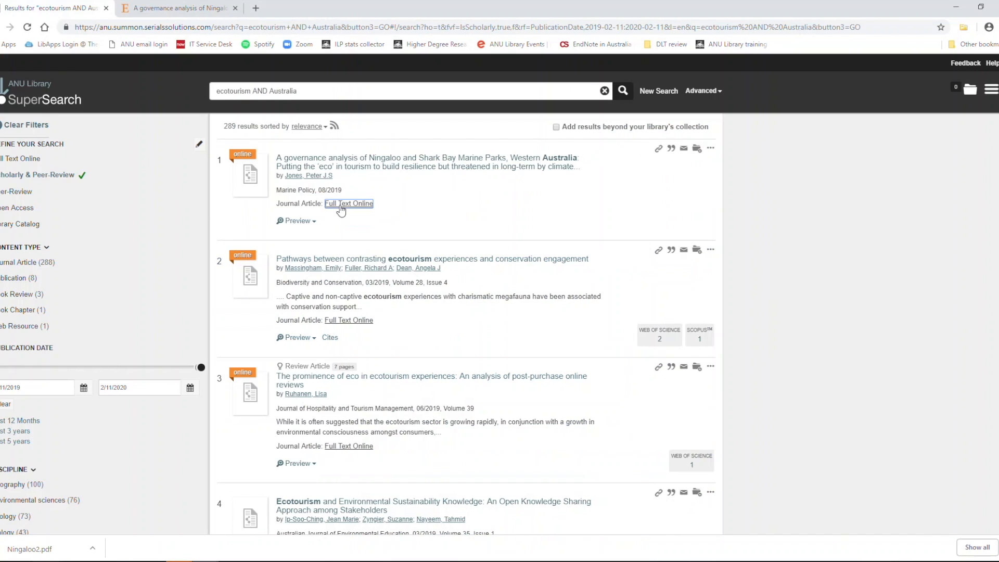
{"action": "left_click", "coordinate": [189, 11]}
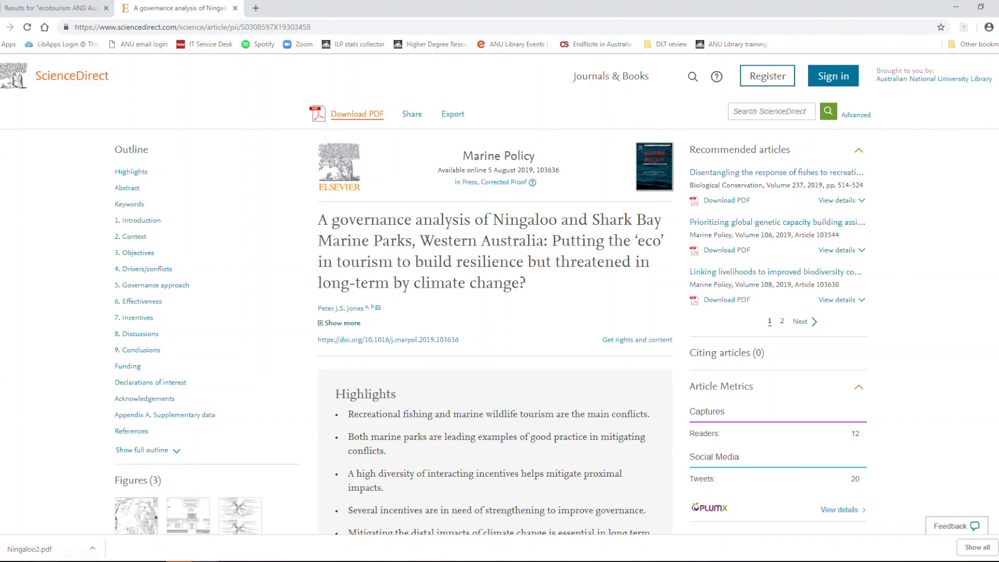
{"action": "left_click", "coordinate": [981, 7]}
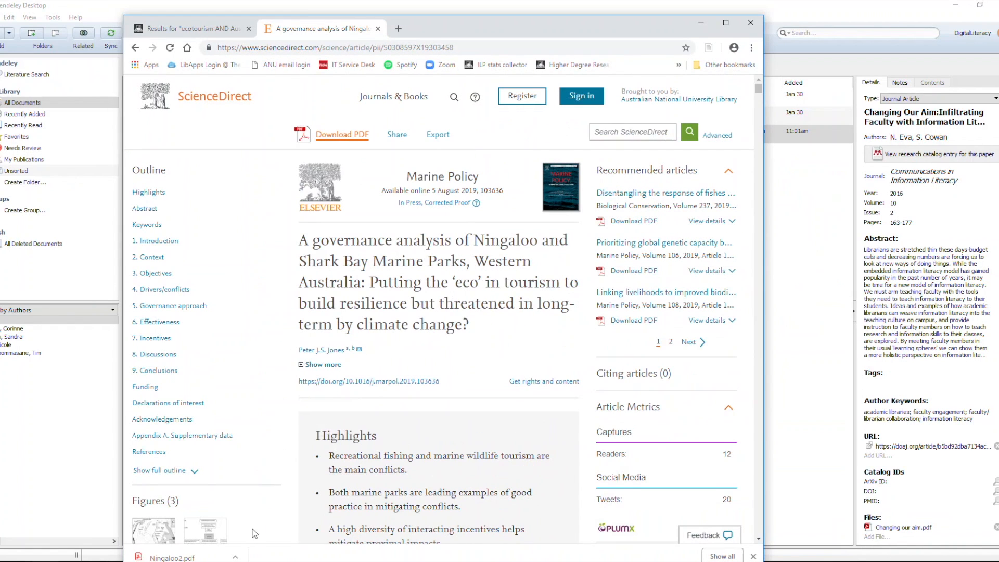
{"action": "left_click_drag", "start_coordinate": [223, 555], "coordinate": [821, 196]}
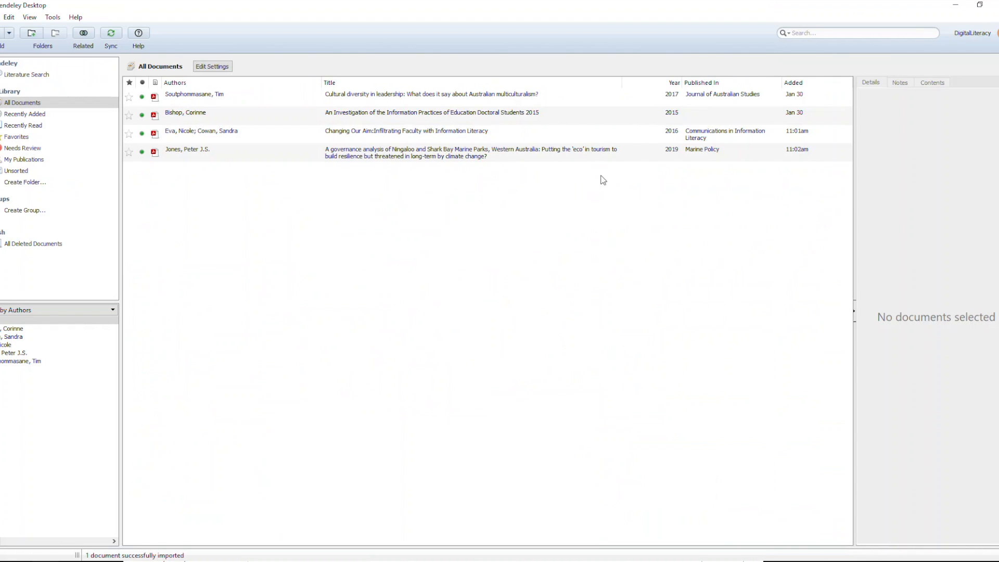
{"action": "left_click", "coordinate": [480, 153]}
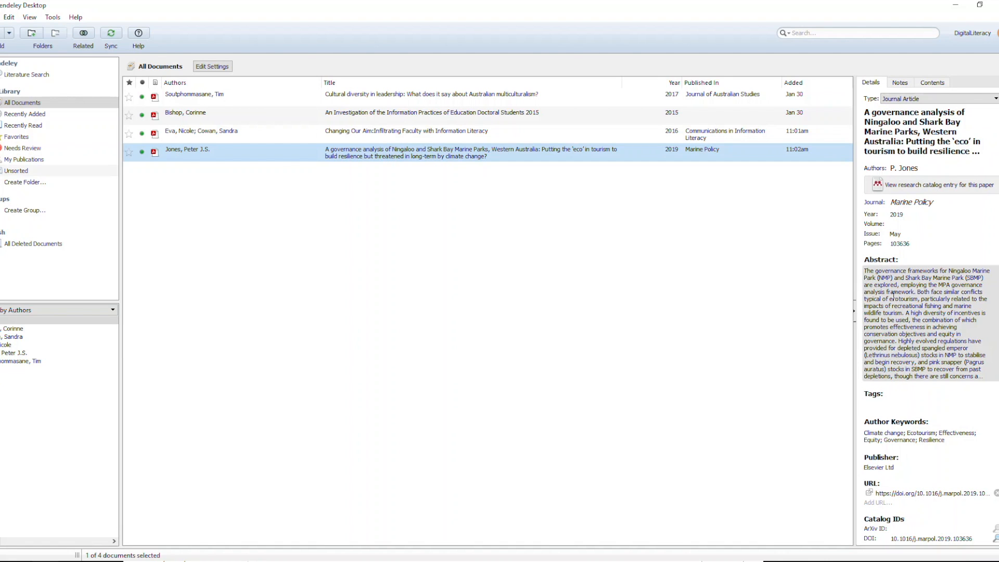
{"action": "scroll", "coordinate": [924, 296], "scroll_direction": "down", "scroll_amount": 3}
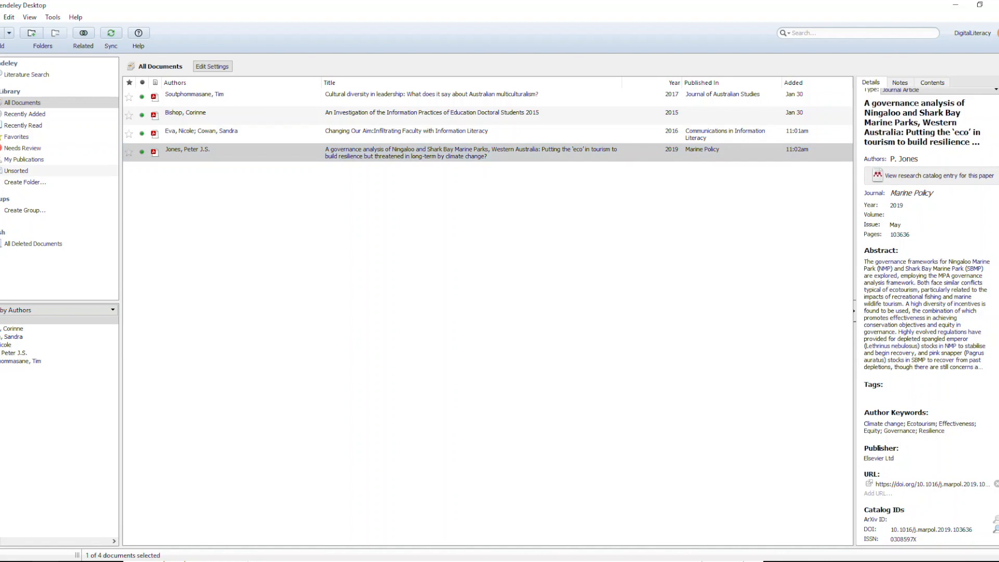
{"action": "scroll", "coordinate": [924, 297], "scroll_direction": "up", "scroll_amount": 3}
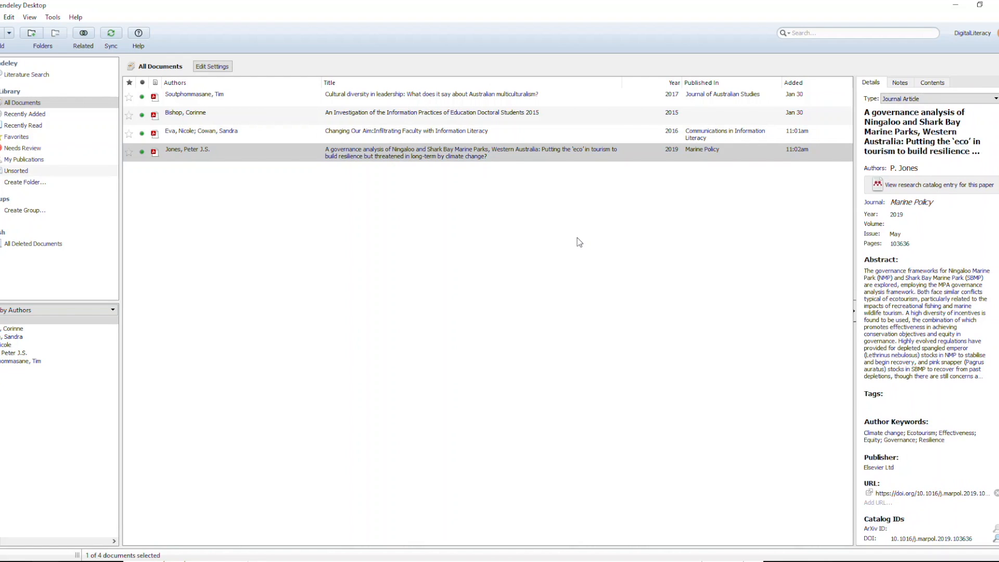
Import the whole 01 Mendeley PDFs folder including subfolders, and check the details of several imported documents.
{"action": "left_click", "coordinate": [12, 34]}
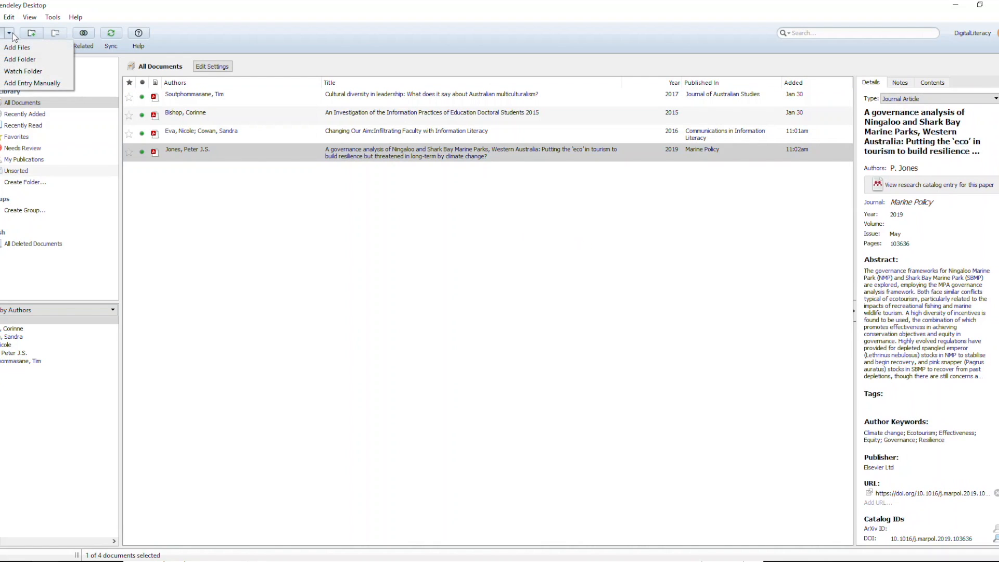
{"action": "left_click", "coordinate": [20, 60]}
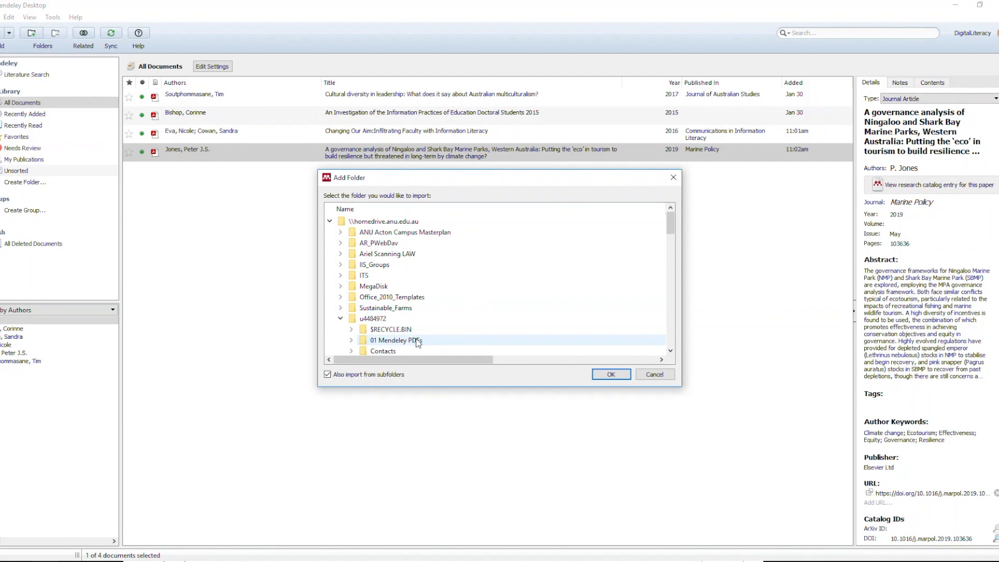
{"action": "left_click", "coordinate": [395, 340]}
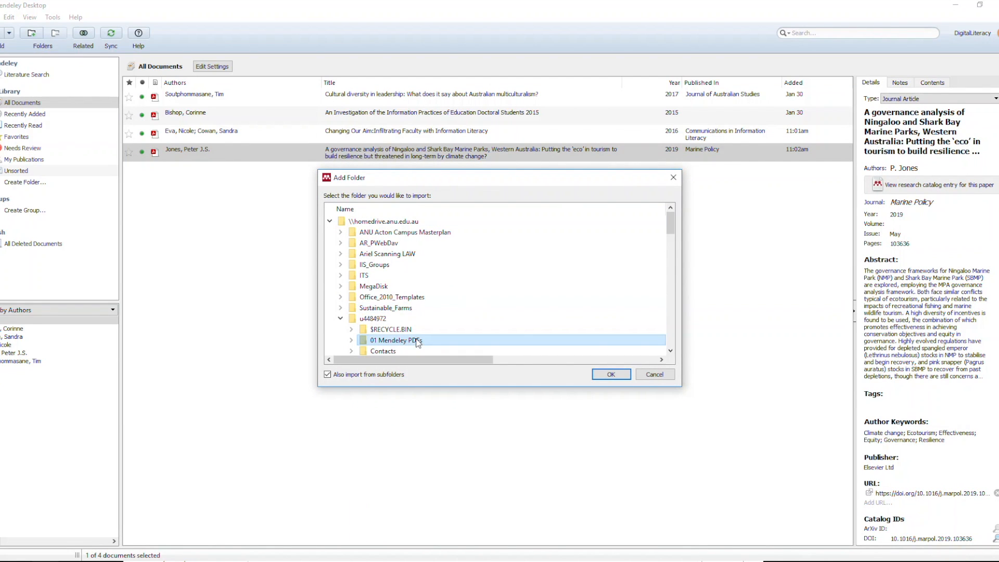
{"action": "left_click", "coordinate": [605, 376]}
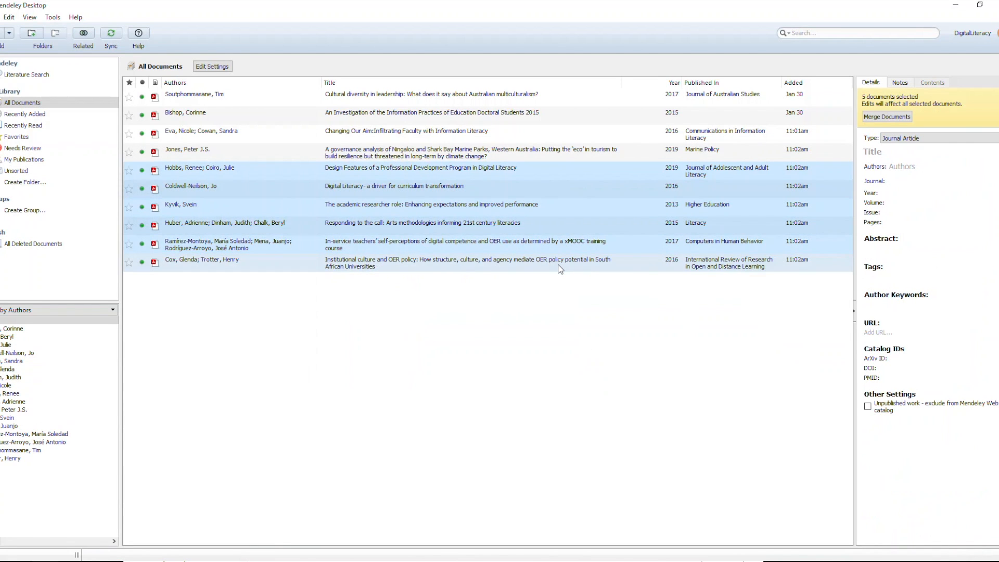
{"action": "left_click", "coordinate": [539, 187]}
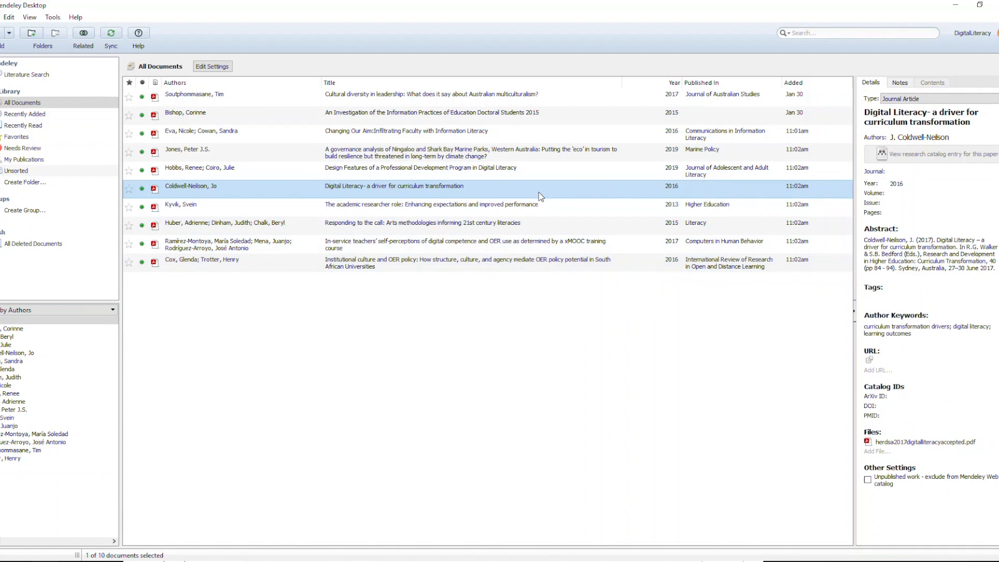
{"action": "left_click", "coordinate": [535, 223]}
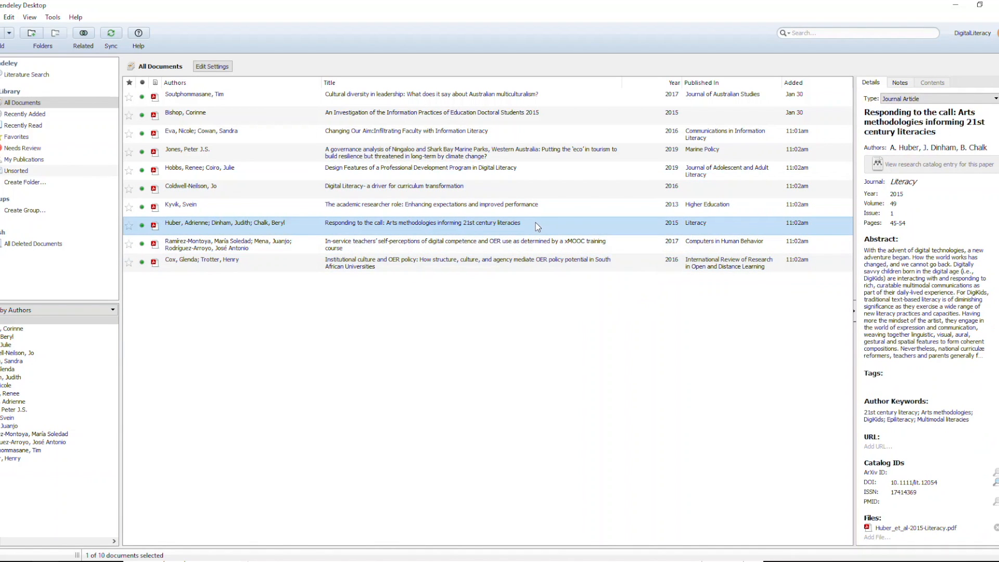
{"action": "left_click", "coordinate": [538, 260]}
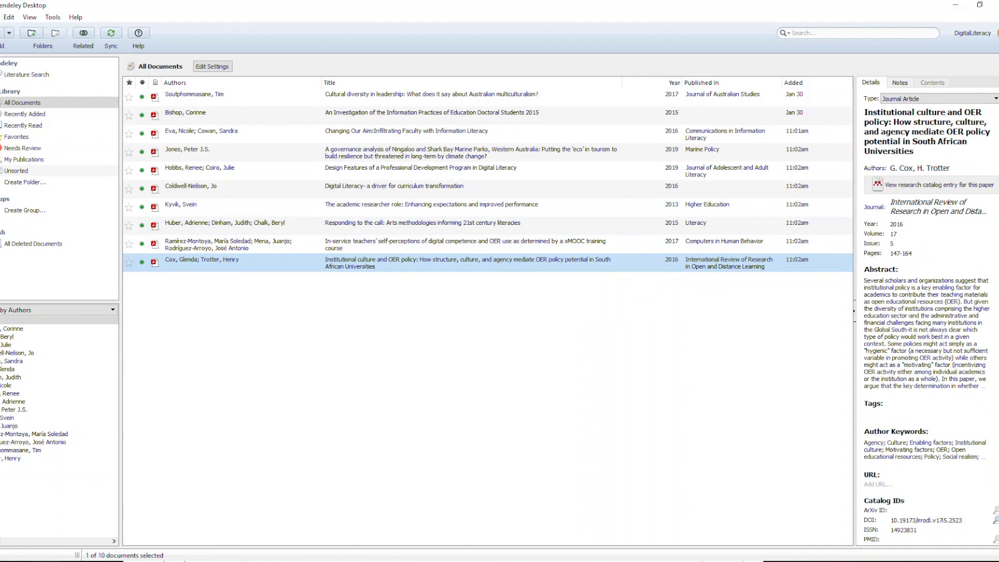
Switch to Word and set the Mendeley citation style to American Psychological Association 7th edition.
{"action": "mouse_move", "coordinate": [231, 560]}
{"action": "left_click", "coordinate": [232, 520]}
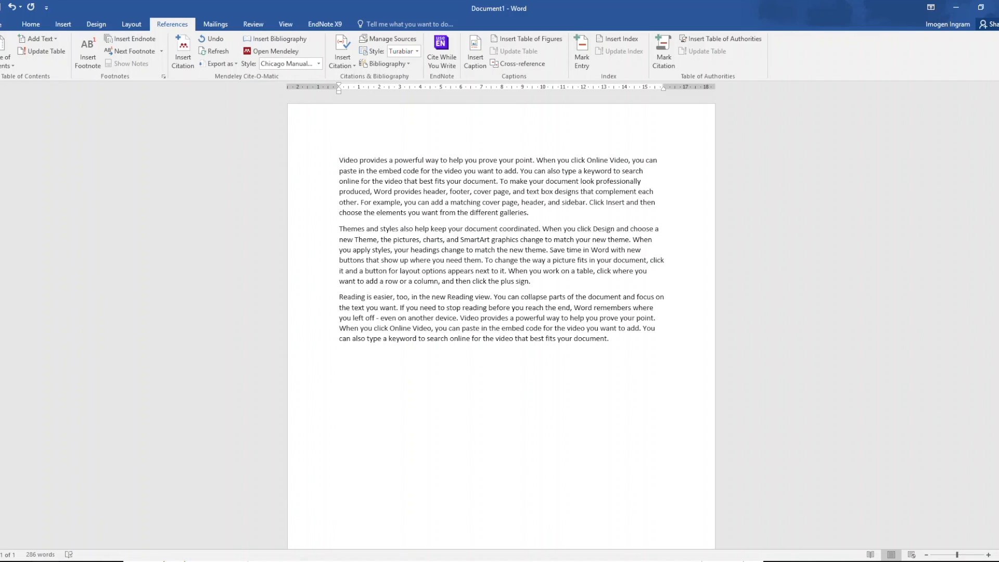
{"action": "left_click", "coordinate": [317, 64]}
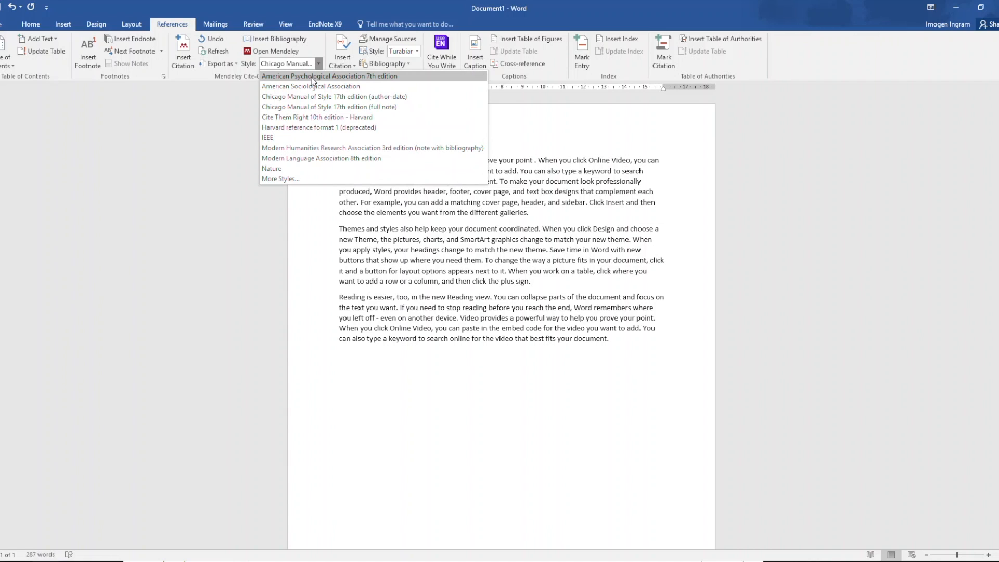
{"action": "left_click", "coordinate": [311, 77]}
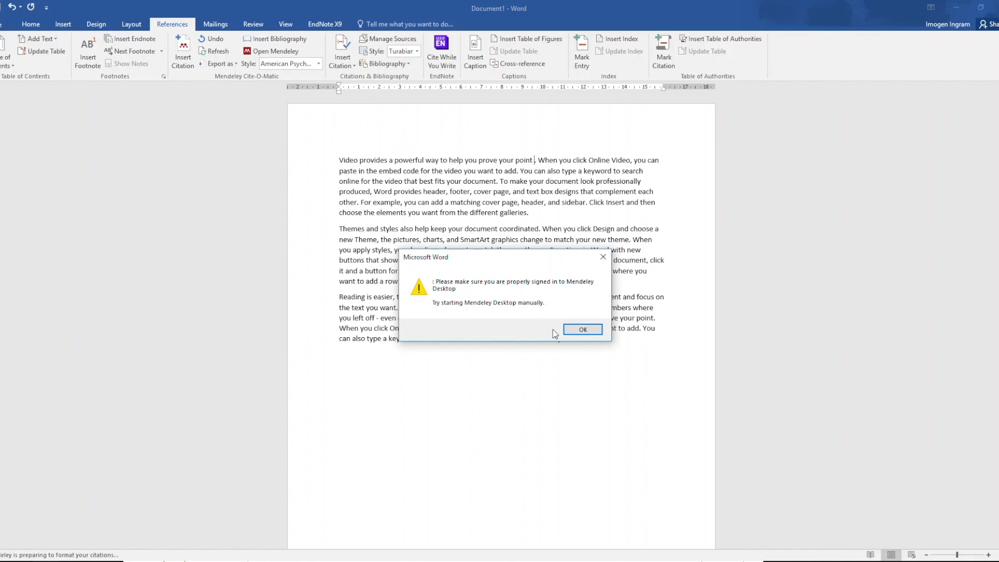
{"action": "left_click", "coordinate": [583, 330]}
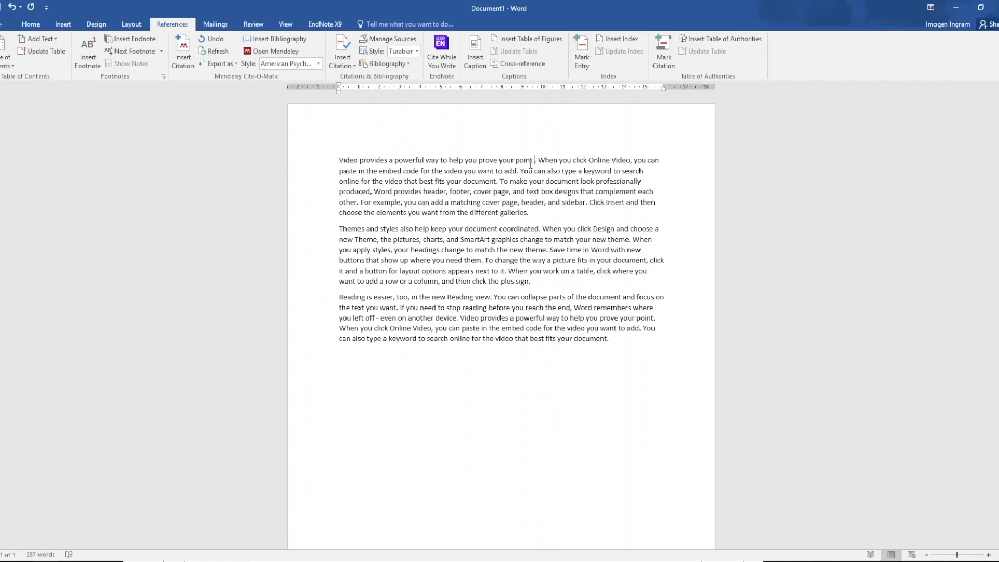
Insert a Mendeley citation for "Changing Our Aim: Infiltrating Faculty with Information Literacy" after "prove your point" in the first paragraph.
{"action": "left_click", "coordinate": [181, 62]}
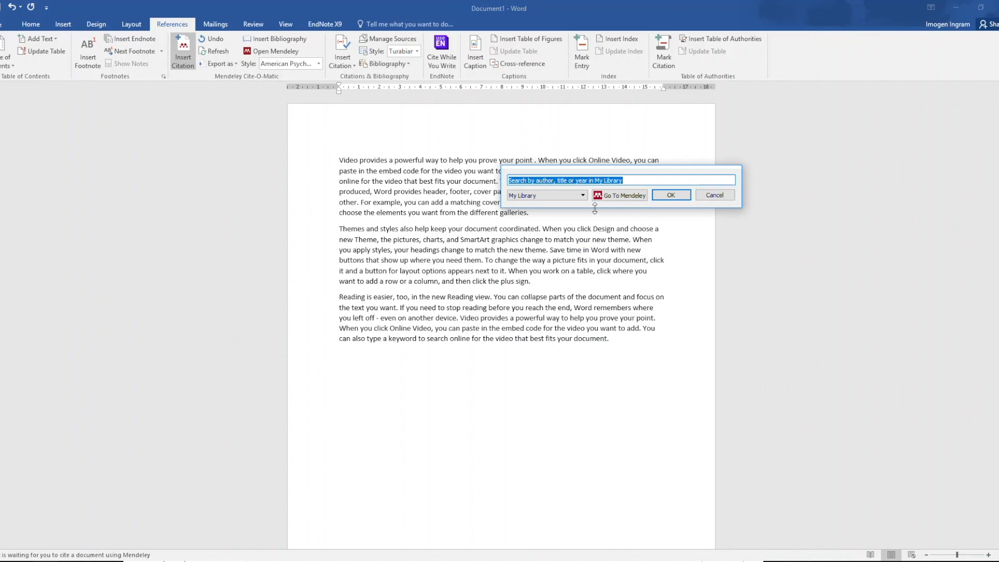
{"action": "left_click", "coordinate": [613, 197]}
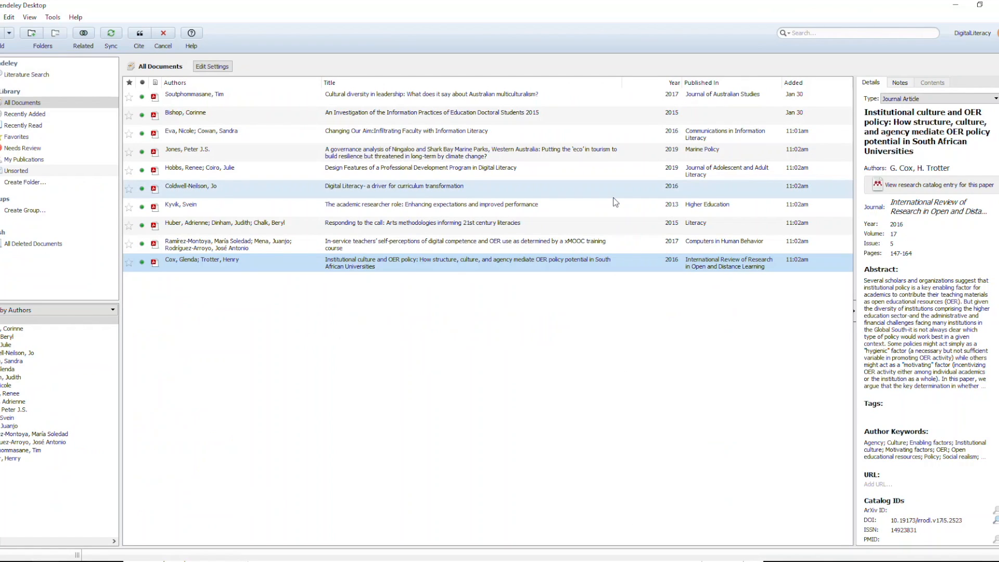
{"action": "left_click", "coordinate": [428, 135]}
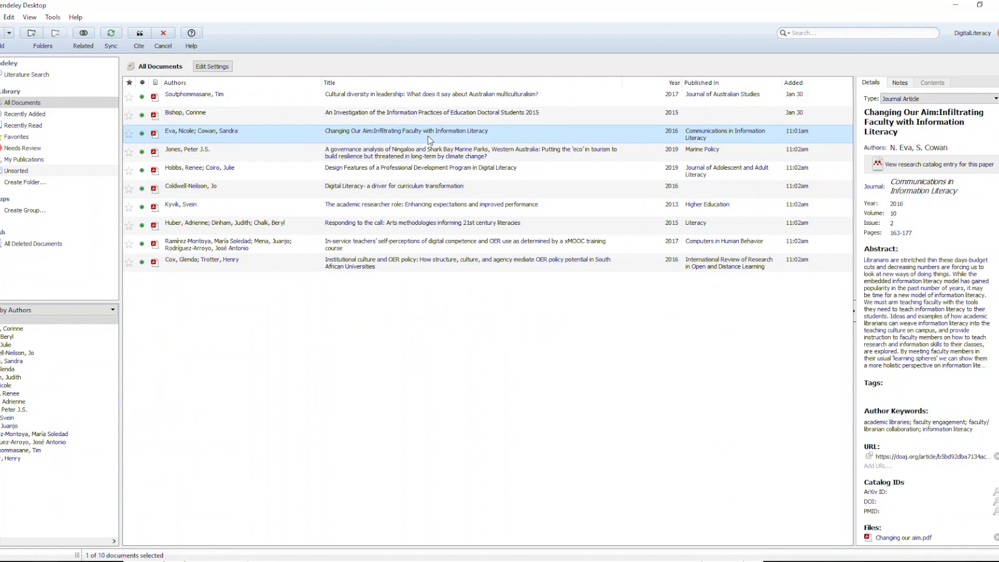
{"action": "left_click", "coordinate": [139, 35]}
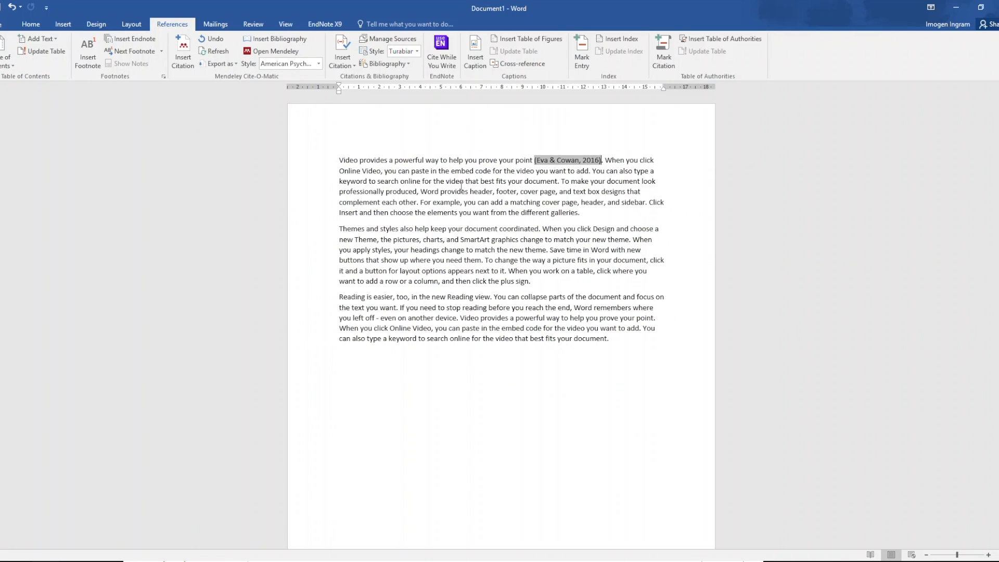
After "complement each other", insert one combined citation for "The academic researcher role" and "Responding to the call: Arts methodologies informing 21st century literacies".
{"action": "left_click", "coordinate": [418, 203]}
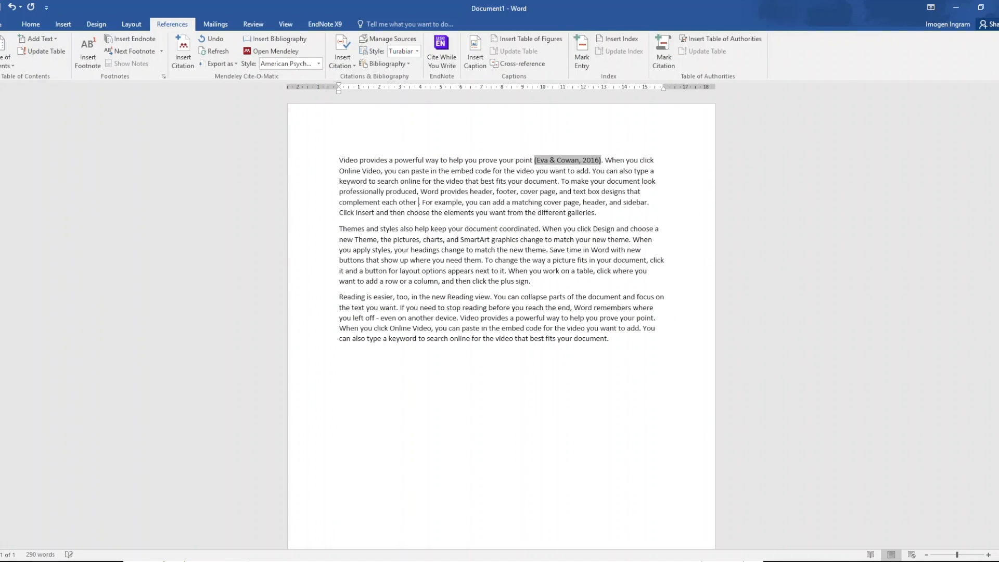
{"action": "left_click", "coordinate": [177, 54]}
{"action": "left_click", "coordinate": [487, 238]}
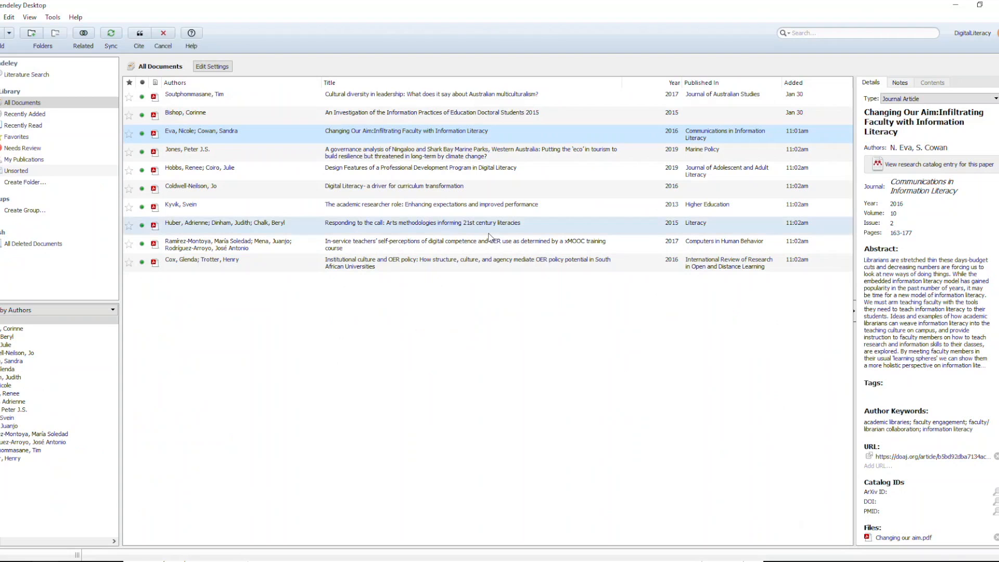
{"action": "left_click", "coordinate": [466, 207]}
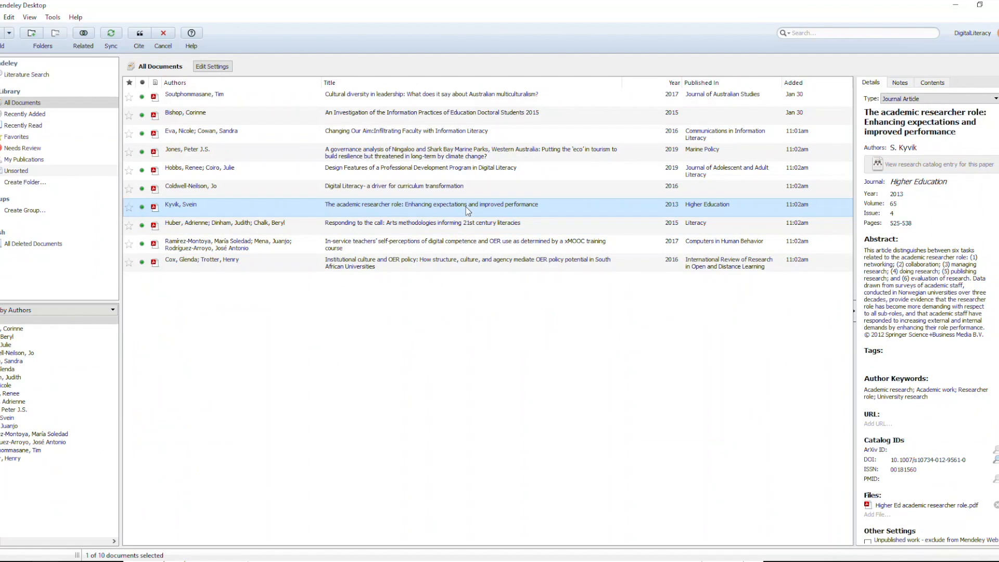
{"action": "left_click", "coordinate": [464, 227], "text": "ctrl"}
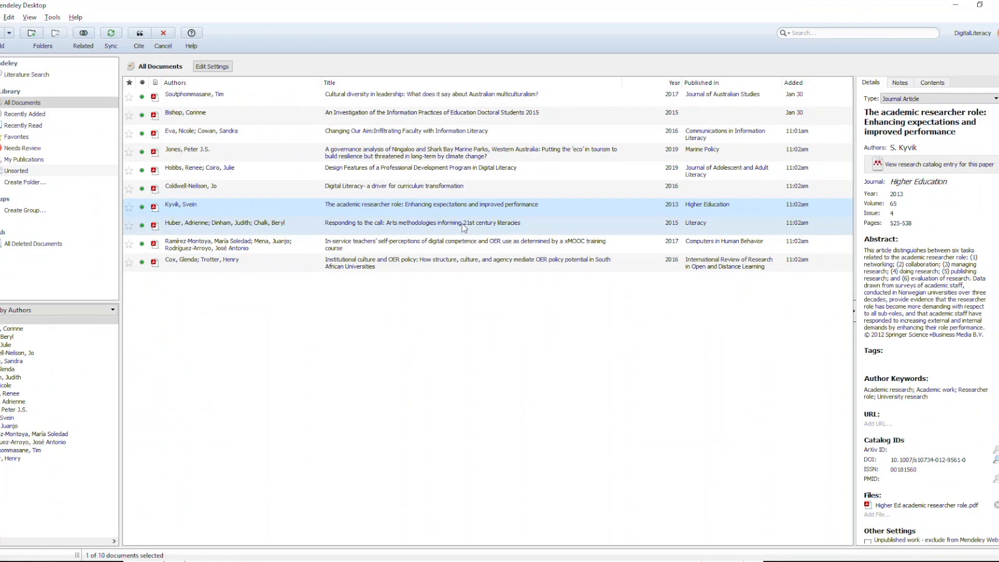
{"action": "left_click", "coordinate": [145, 37]}
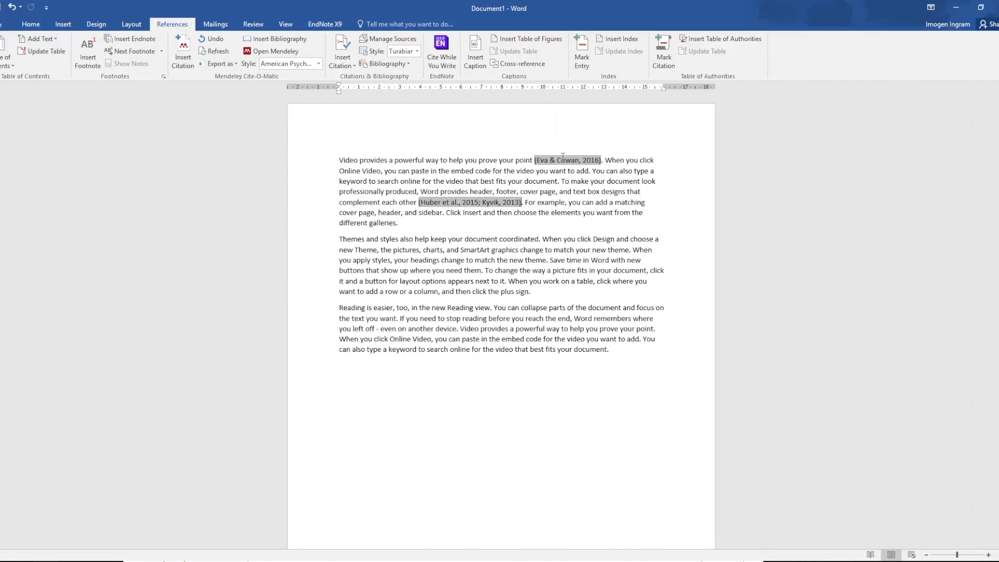
Edit the citation after "prove your point" to add the page range 23-24.
{"action": "left_click", "coordinate": [563, 159]}
{"action": "left_click", "coordinate": [188, 61]}
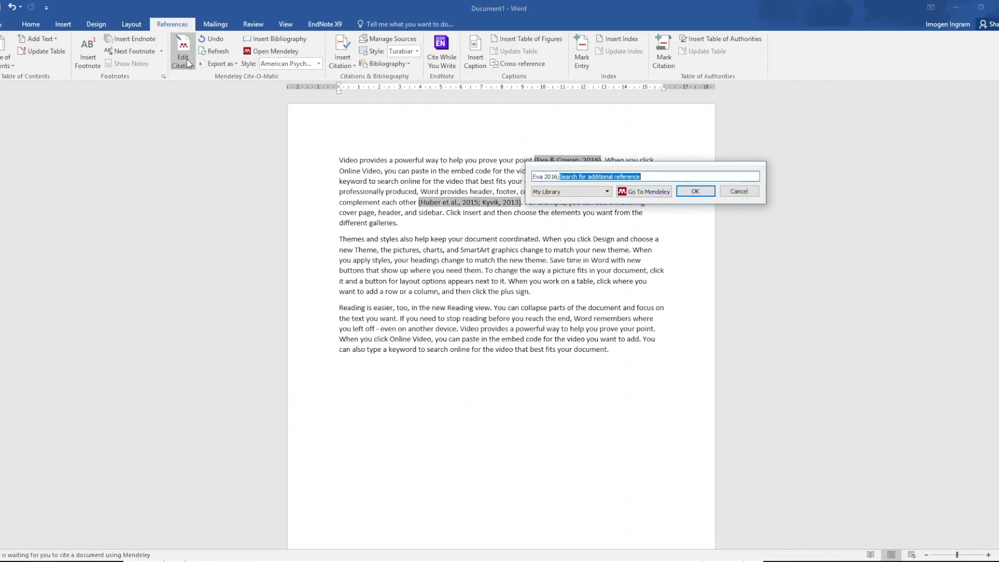
{"action": "left_click", "coordinate": [541, 177]}
{"action": "left_click", "coordinate": [580, 192]}
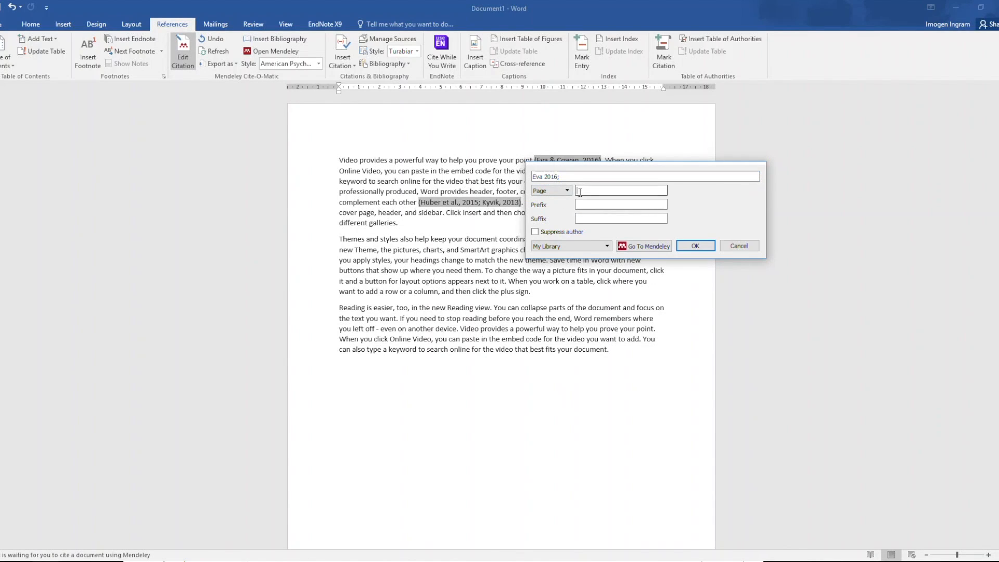
{"action": "type", "text": "23-24"}
{"action": "left_click", "coordinate": [694, 245]}
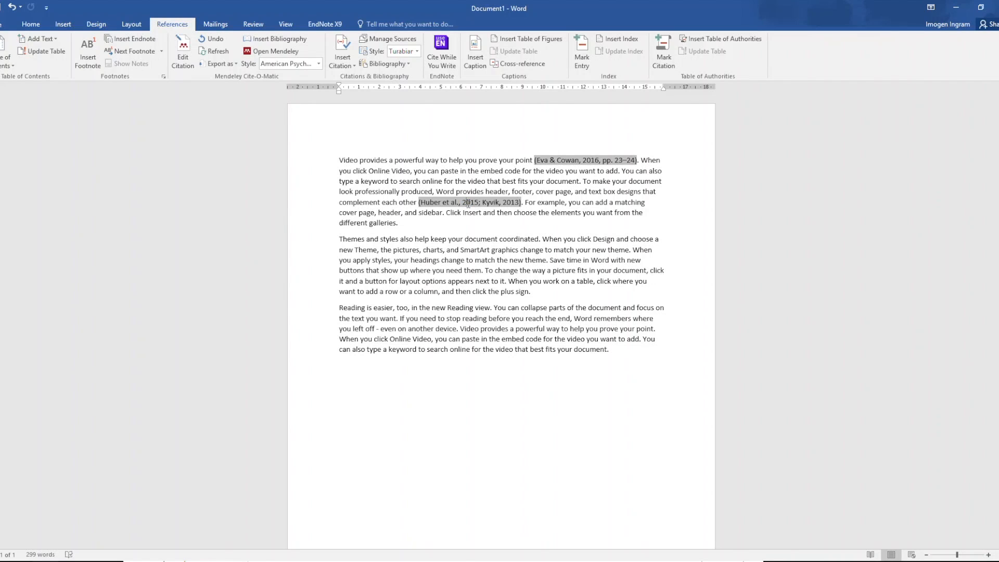
In the combined citation after "complement each other", add page range 1-2 to the 2013 reference "The academic researcher role".
{"action": "left_click", "coordinate": [183, 52]}
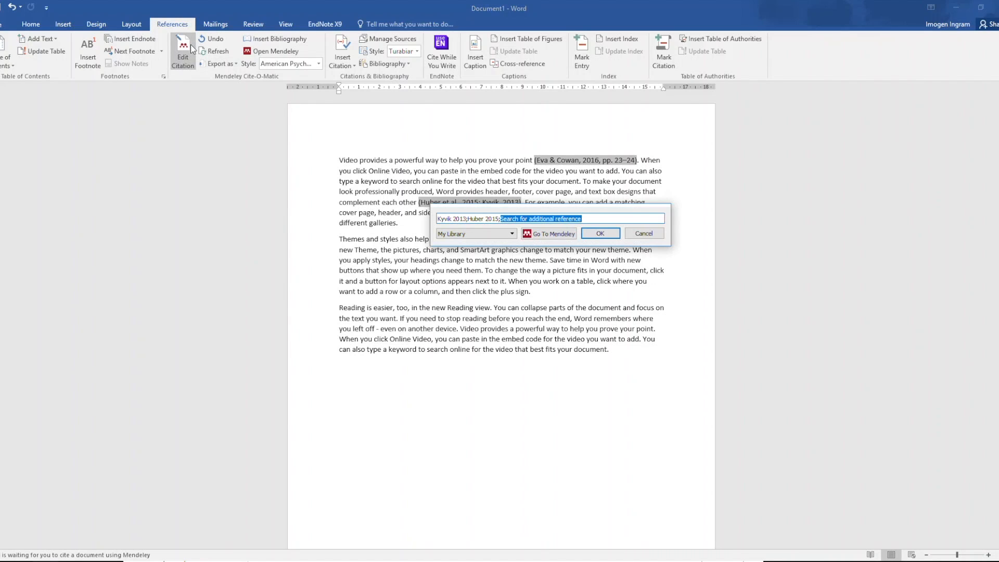
{"action": "left_click", "coordinate": [452, 218]}
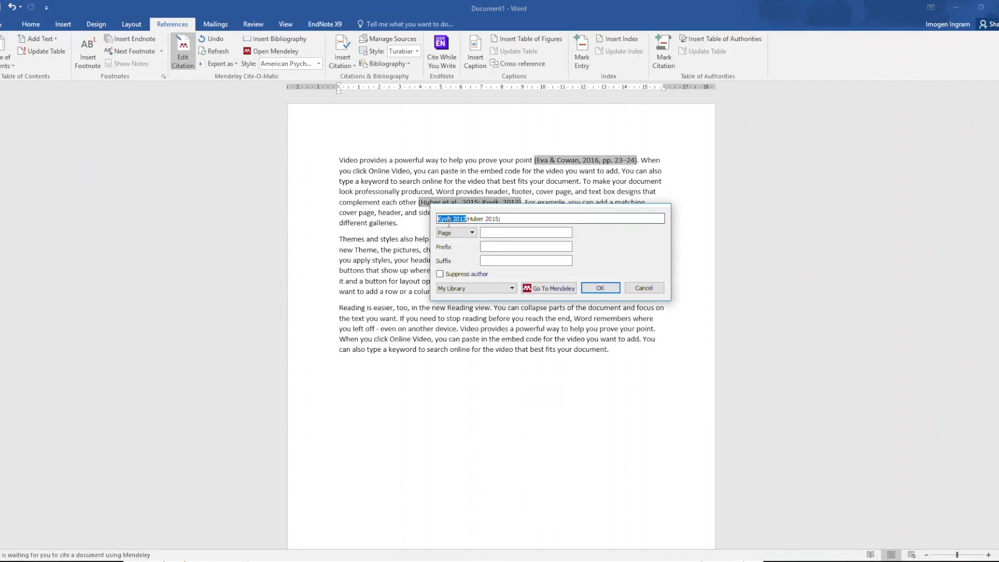
{"action": "left_click", "coordinate": [492, 232]}
{"action": "type", "text": "1-2"}
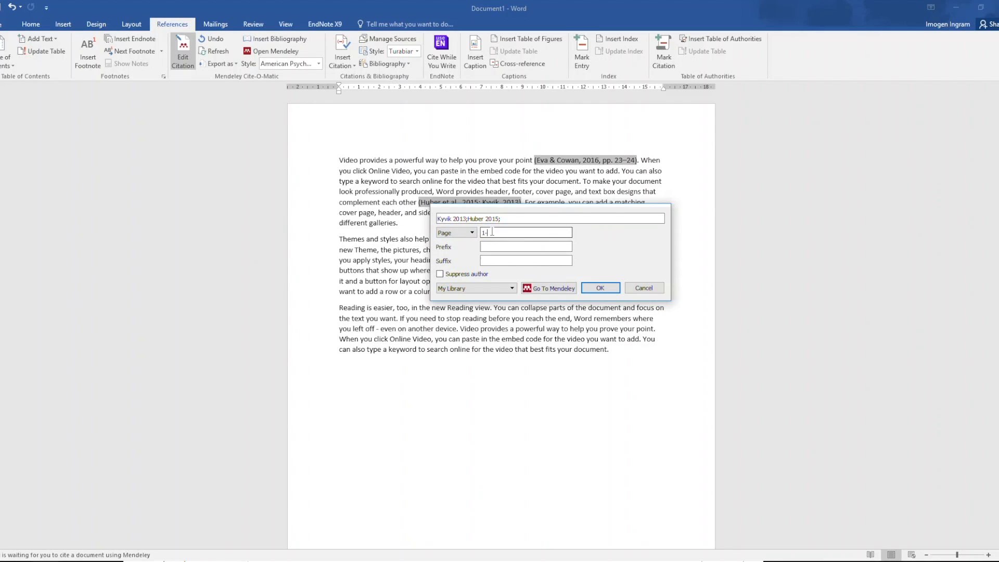
{"action": "left_click", "coordinate": [616, 293]}
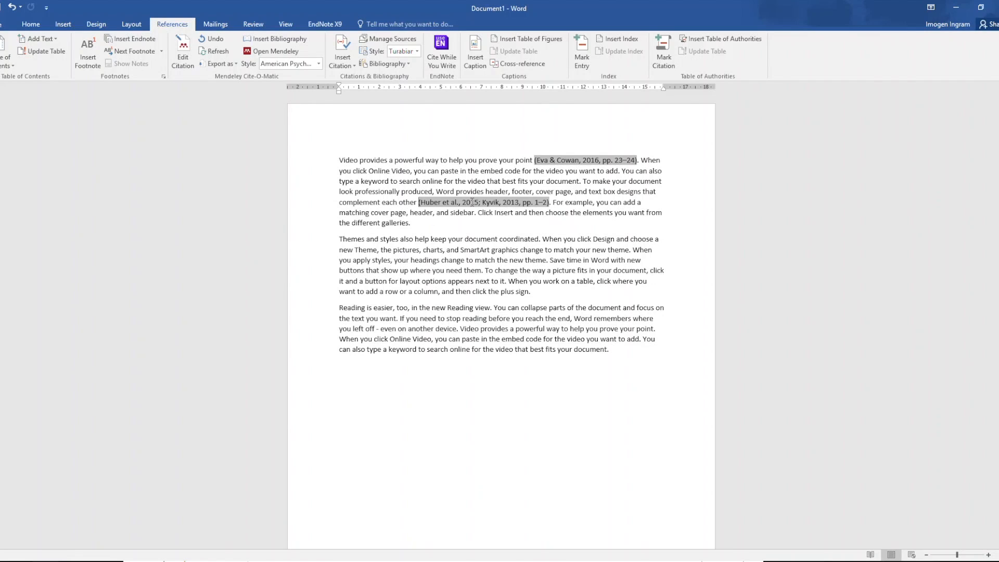
In the same combined citation, add page range 35-40 to the 2015 reference "Responding to the call".
{"action": "left_click", "coordinate": [184, 55]}
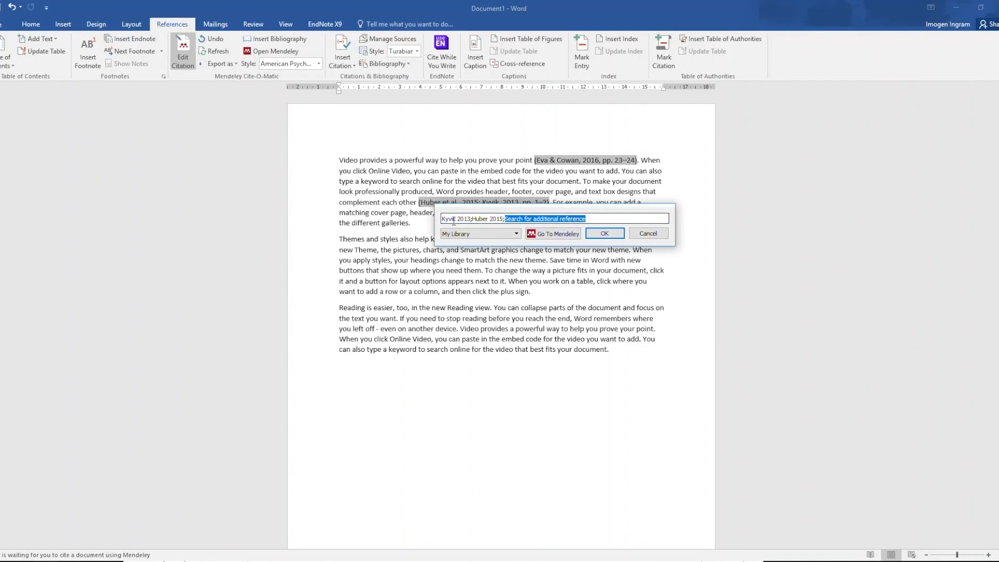
{"action": "left_click", "coordinate": [481, 218]}
{"action": "left_click", "coordinate": [490, 232]}
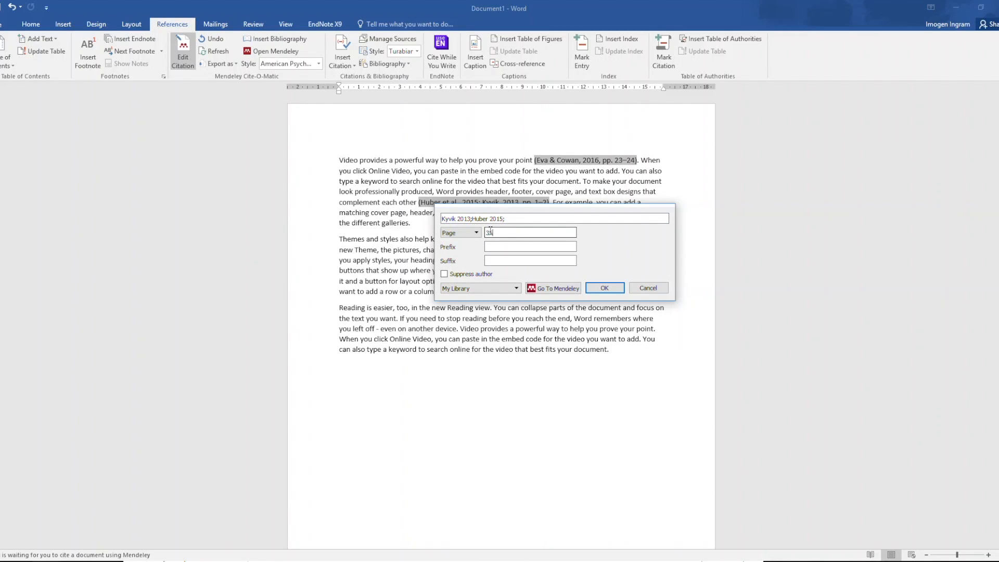
{"action": "type", "text": "-40"}
{"action": "left_click", "coordinate": [605, 288]}
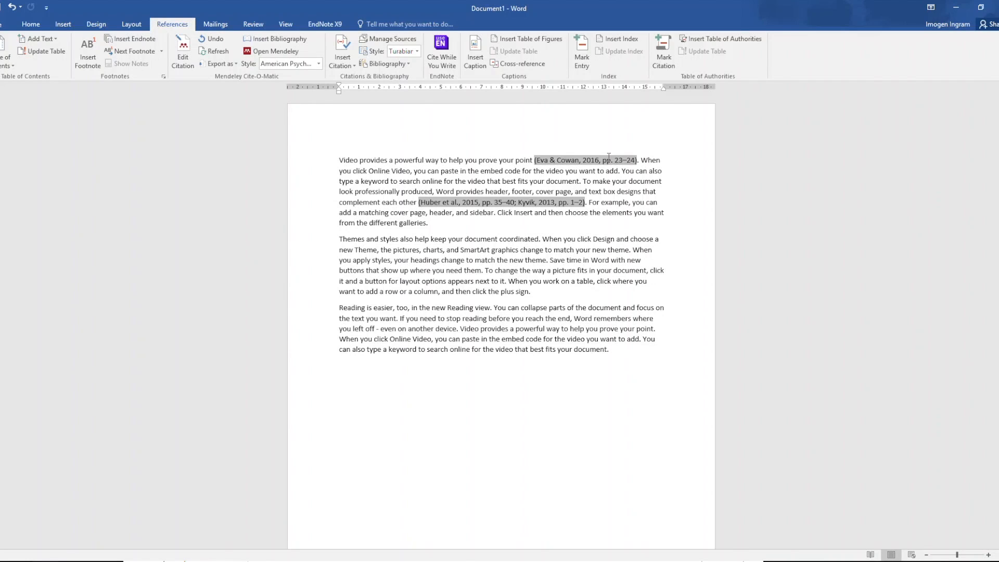
Add a "Reference list" heading below the last paragraph and insert the Mendeley bibliography under it.
{"action": "left_click", "coordinate": [621, 353]}
{"action": "key", "text": "Return"}
{"action": "type", "text": "Reference list"}
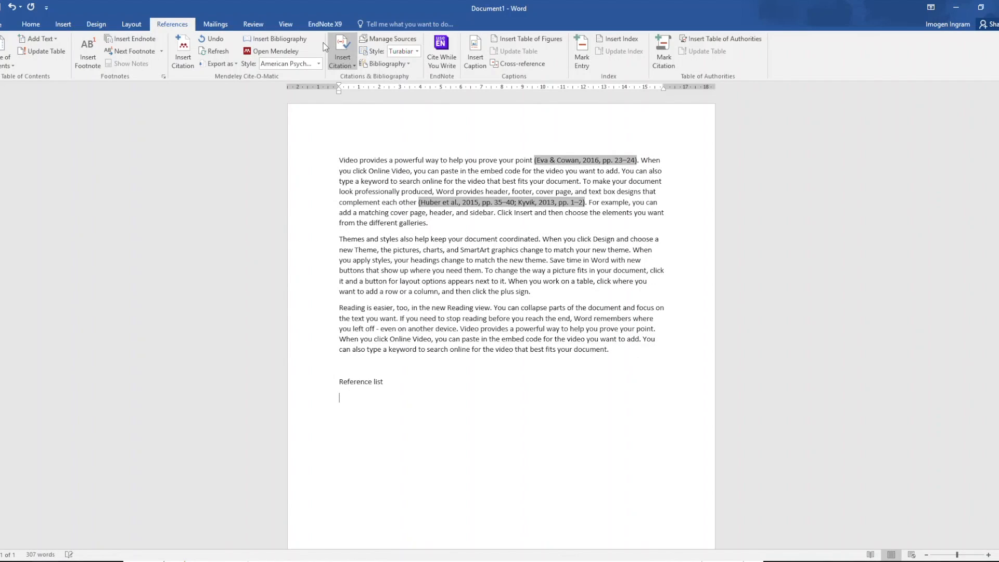
{"action": "left_click", "coordinate": [293, 41]}
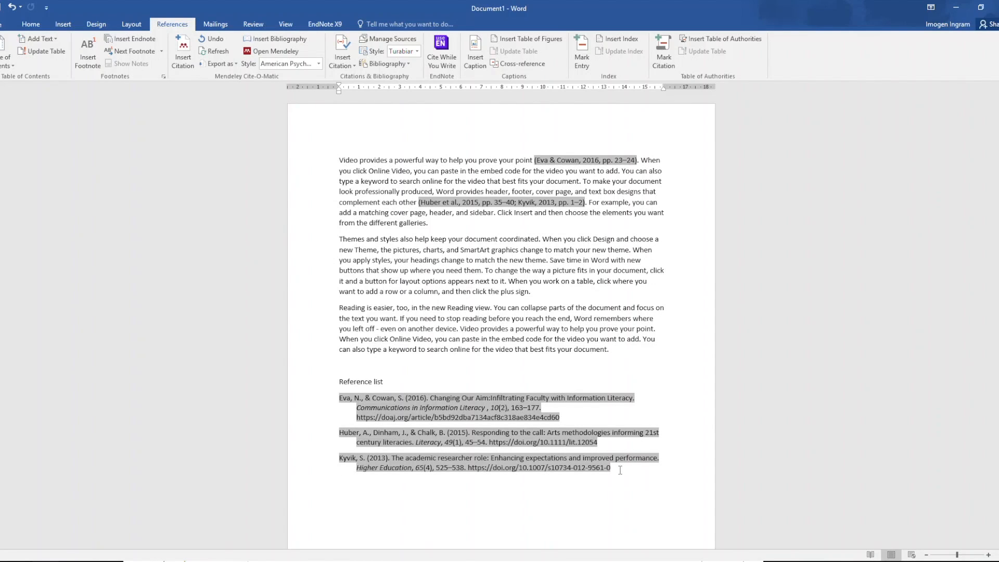
Delete the reference list with its heading and both in-text citations in the first paragraph.
{"action": "mouse_move", "coordinate": [619, 471]}
{"action": "left_mouse_down"}
{"action": "mouse_move", "coordinate": [355, 404]}
{"action": "mouse_move", "coordinate": [307, 358]}
{"action": "left_mouse_up"}
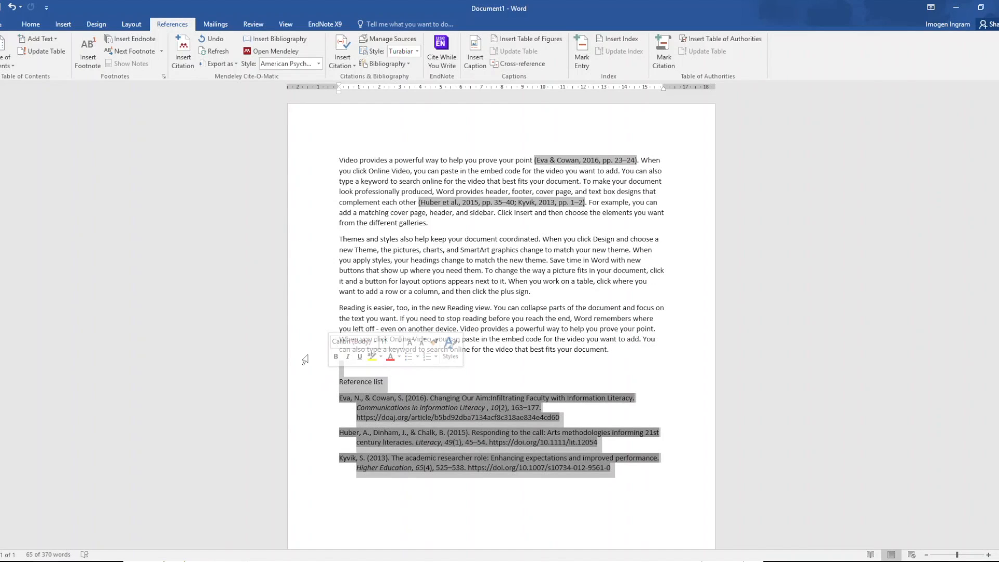
{"action": "key", "text": "Delete"}
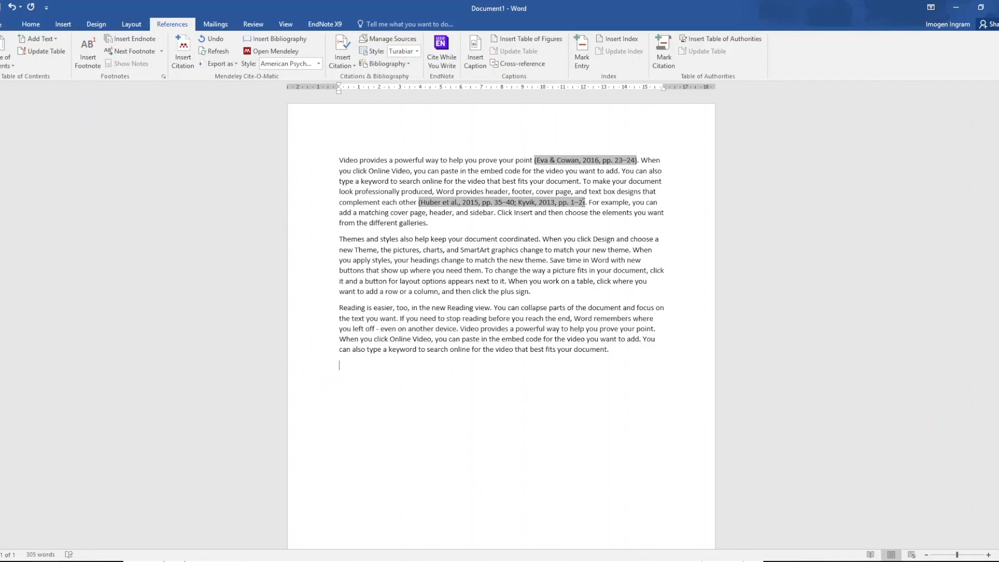
{"action": "left_click_drag", "start_coordinate": [586, 202], "coordinate": [417, 205]}
{"action": "key", "text": "Delete"}
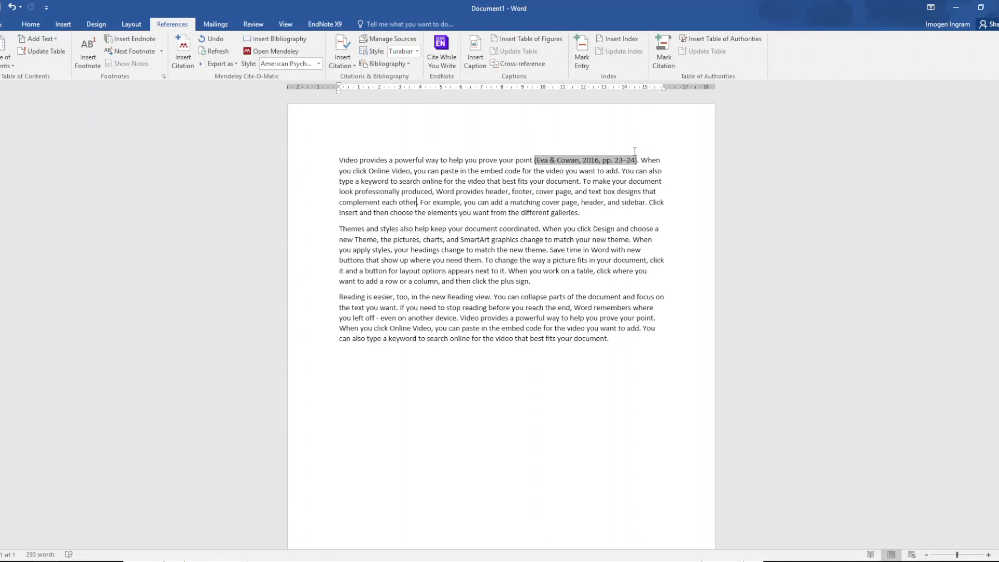
{"action": "left_click_drag", "start_coordinate": [637, 159], "coordinate": [535, 162]}
{"action": "key", "text": "Delete"}
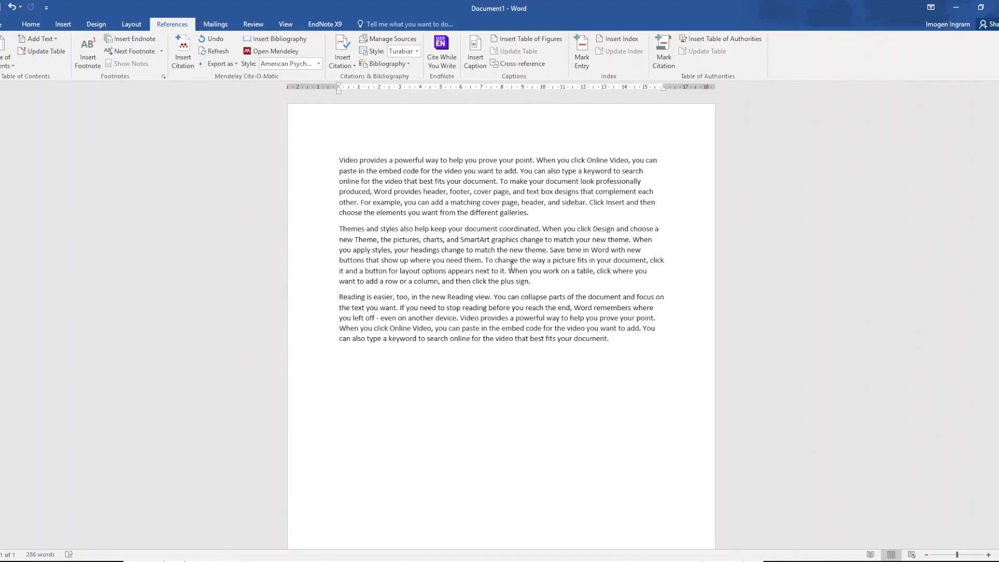
Set the Mendeley citation style to Chicago Manual of Style 17th edition (full note).
{"action": "left_click", "coordinate": [511, 268]}
{"action": "left_click", "coordinate": [320, 64]}
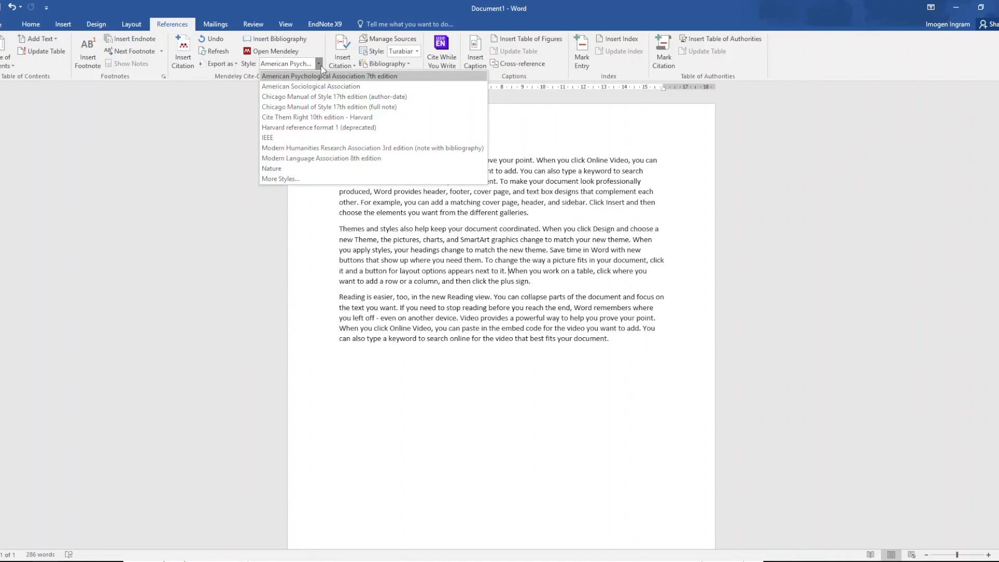
{"action": "left_click", "coordinate": [314, 96]}
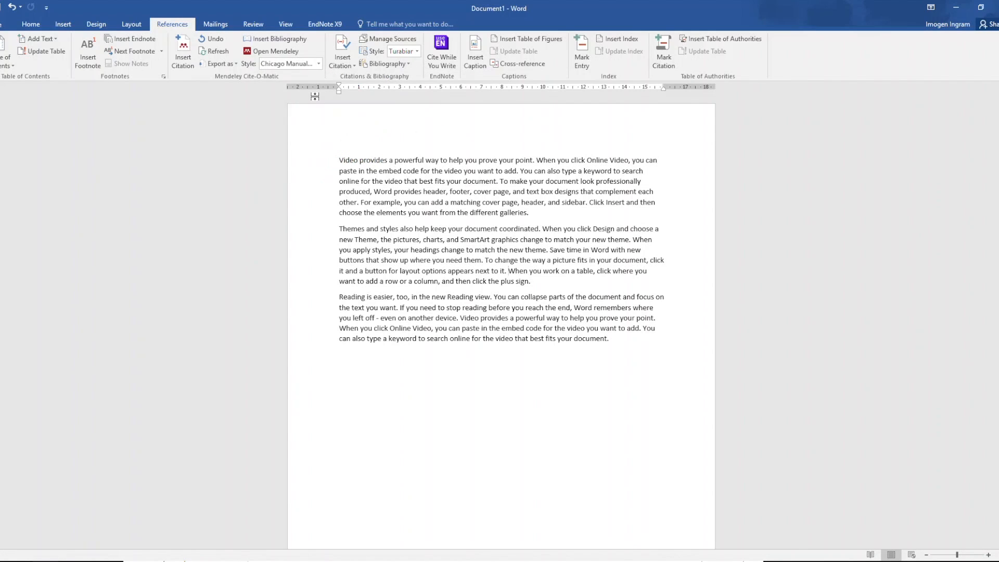
{"action": "left_click", "coordinate": [319, 63]}
{"action": "left_click", "coordinate": [316, 108]}
Insert a footnote citation after "prove your point." for "A governance analysis of Ningaloo and Shark Bay Marine Parks" and check the footnote.
{"action": "left_click", "coordinate": [535, 160]}
{"action": "left_click", "coordinate": [178, 58]}
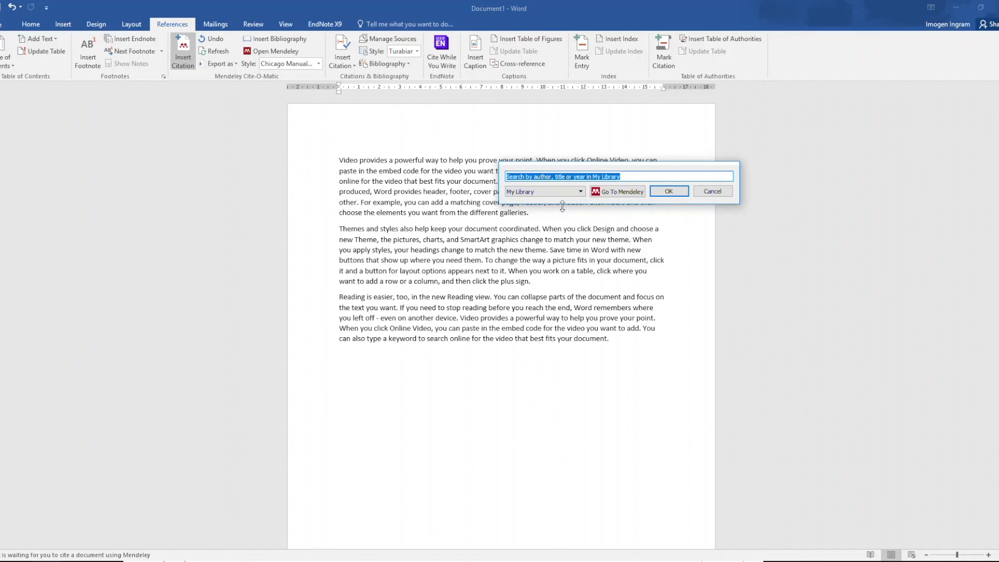
{"action": "left_click", "coordinate": [600, 193]}
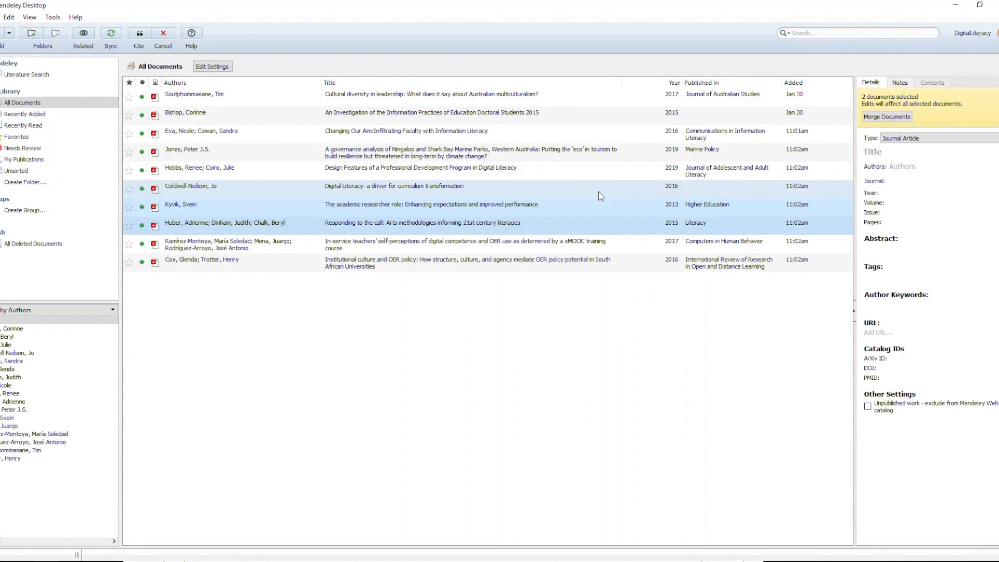
{"action": "left_click", "coordinate": [509, 154]}
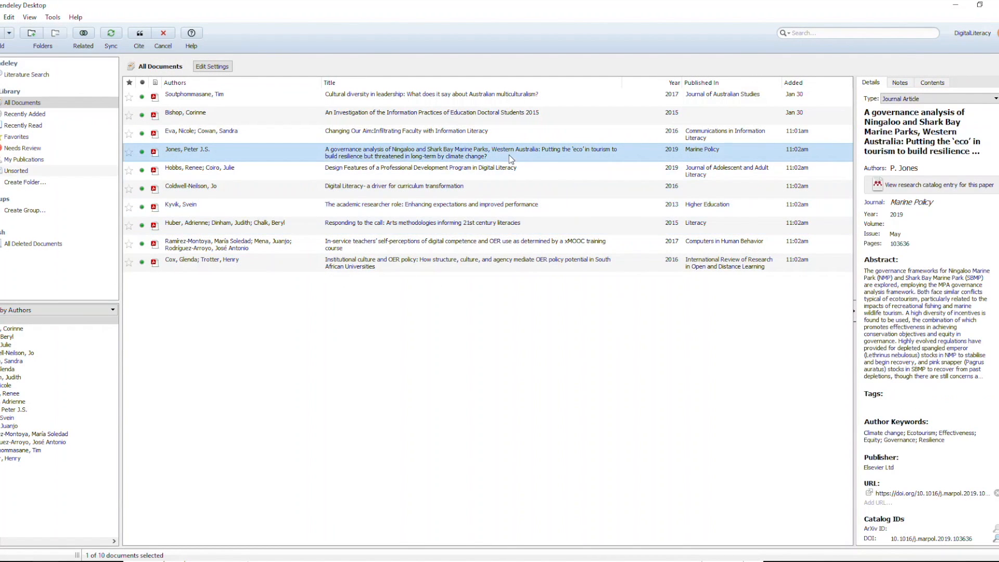
{"action": "left_click", "coordinate": [141, 36]}
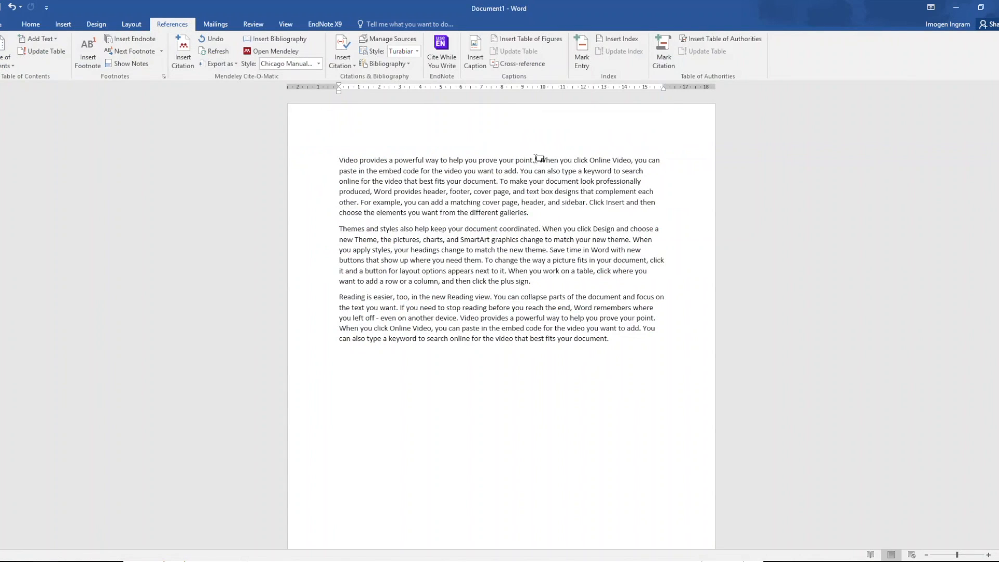
{"action": "scroll", "coordinate": [524, 271], "scroll_direction": "down", "scroll_amount": 4}
{"action": "scroll", "coordinate": [524, 270], "scroll_direction": "down", "scroll_amount": 1}
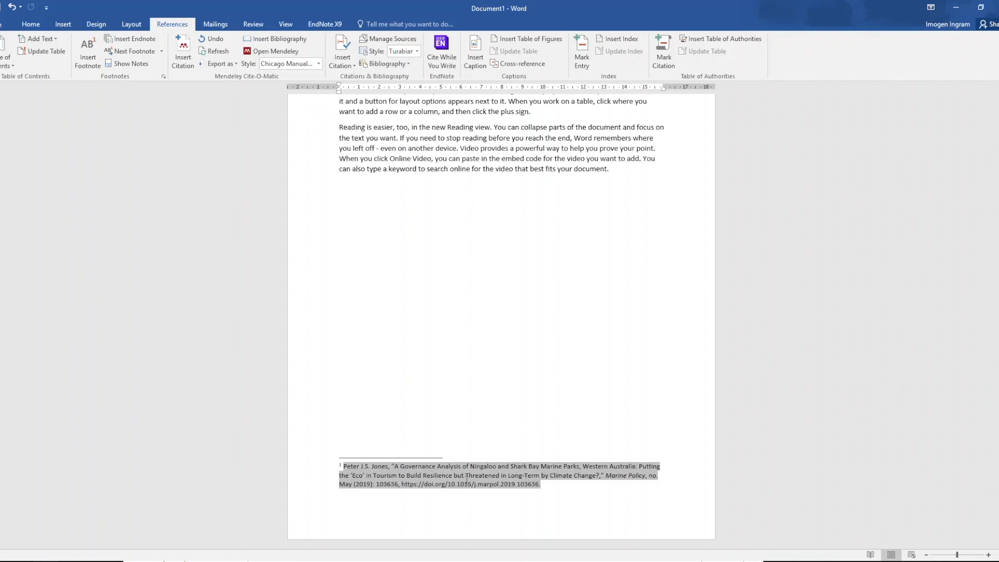
{"action": "scroll", "coordinate": [466, 479], "scroll_direction": "up", "scroll_amount": 5}
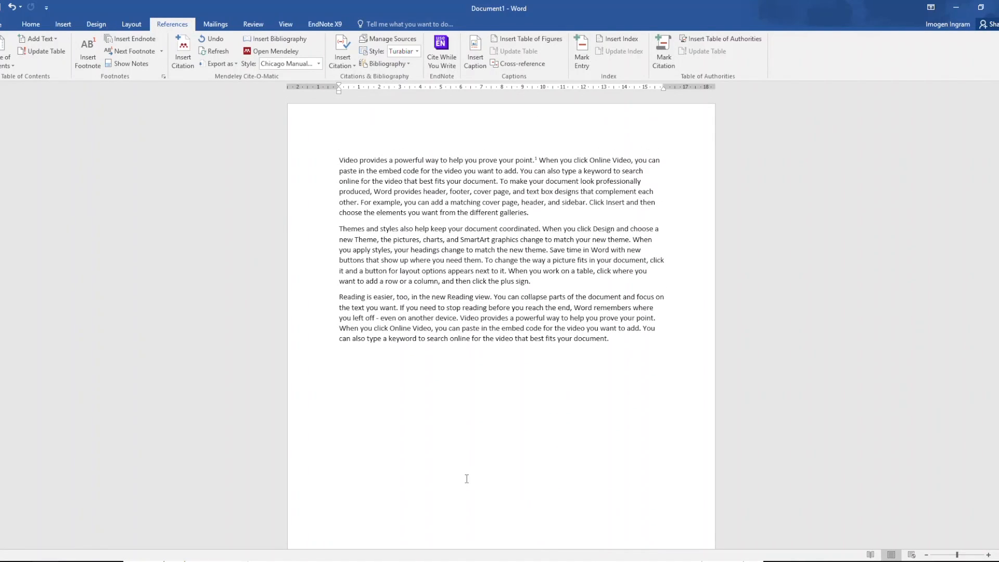
After "different galleries.", insert one combined footnote citation for "Responding to the call" and "In-service teachers' self-perceptions of digital competence and OER use".
{"action": "left_click", "coordinate": [530, 212]}
{"action": "left_click", "coordinate": [188, 52]}
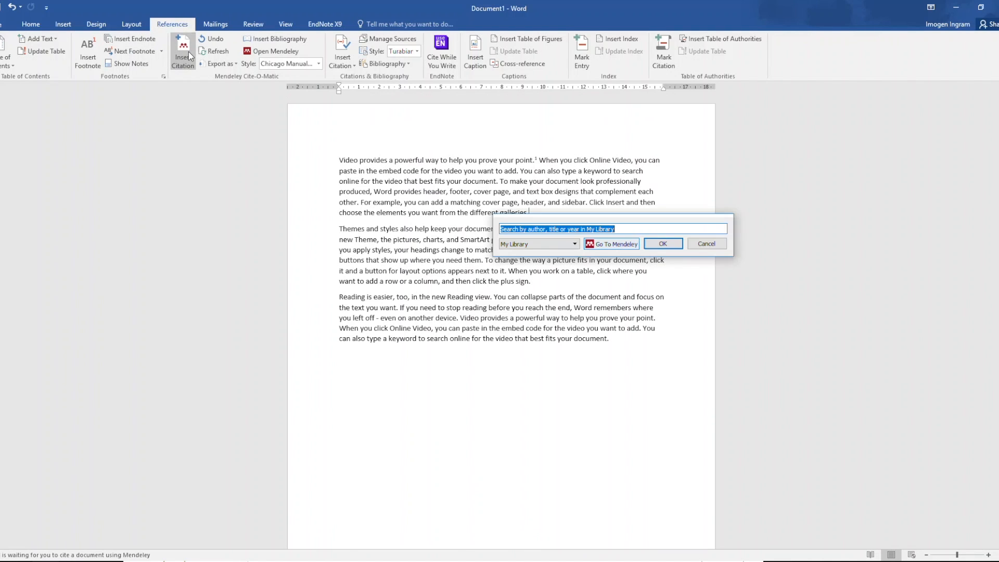
{"action": "left_click", "coordinate": [616, 246]}
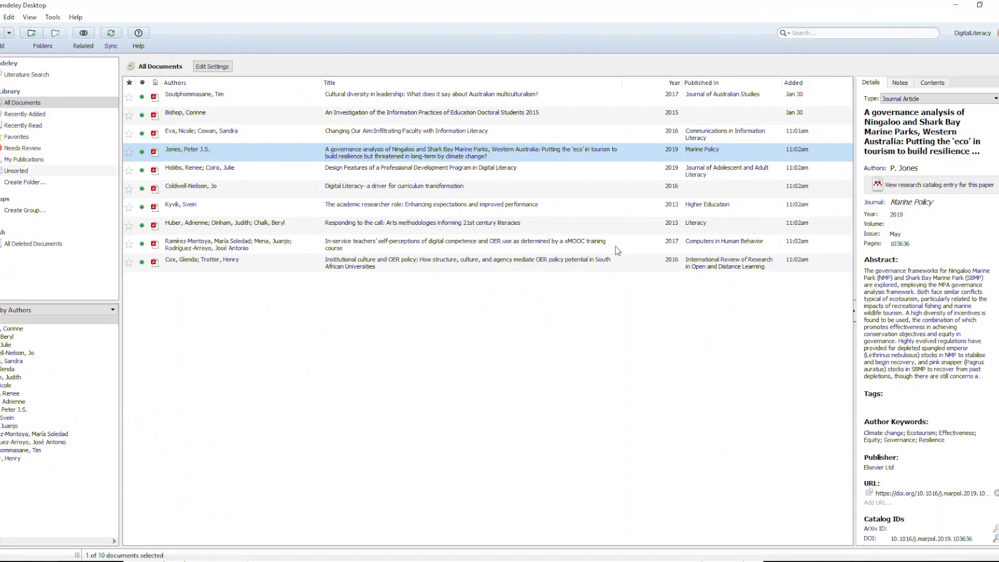
{"action": "left_click", "coordinate": [442, 226]}
{"action": "key", "text": "alt"}
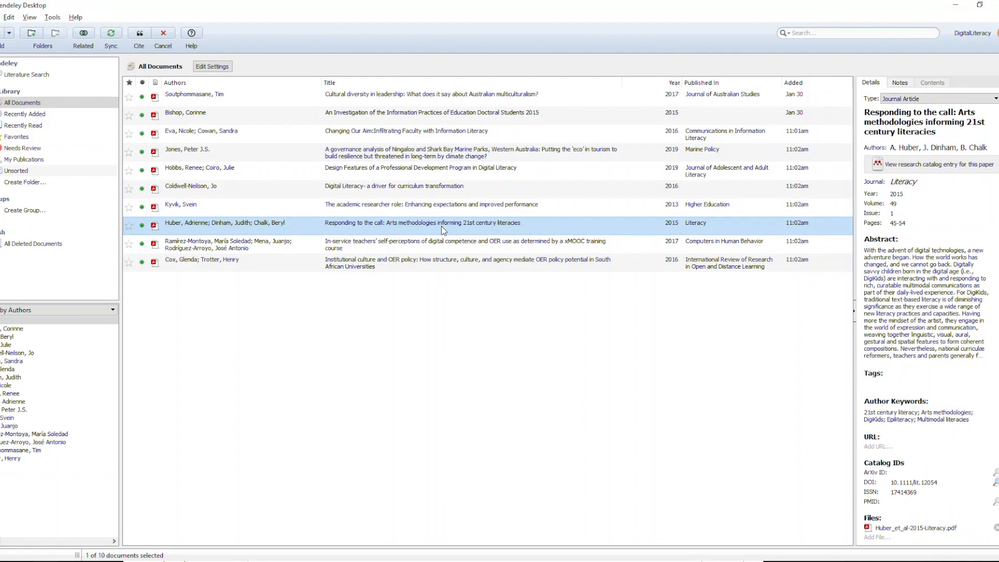
{"action": "left_click", "coordinate": [443, 241], "text": "ctrl"}
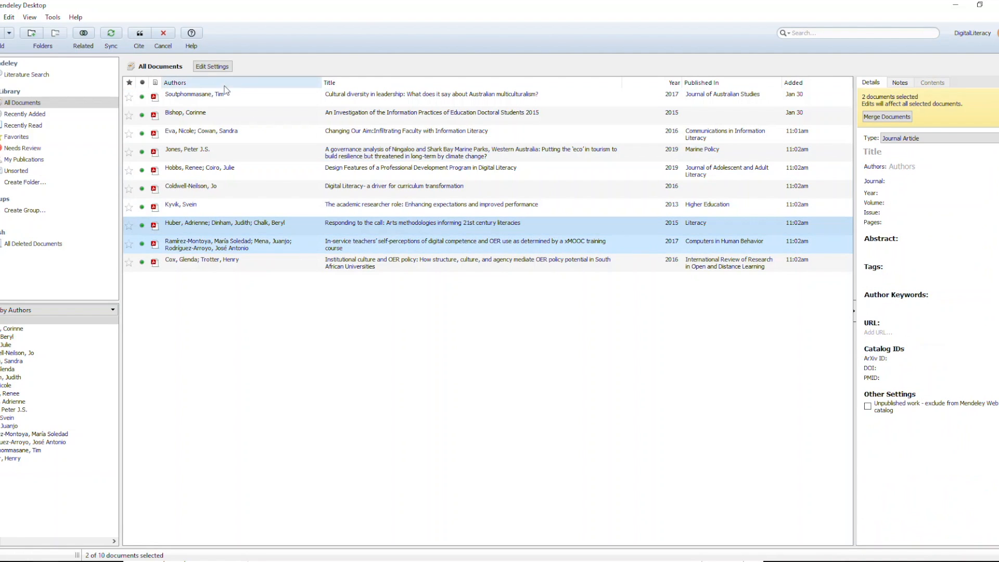
{"action": "left_click", "coordinate": [140, 35]}
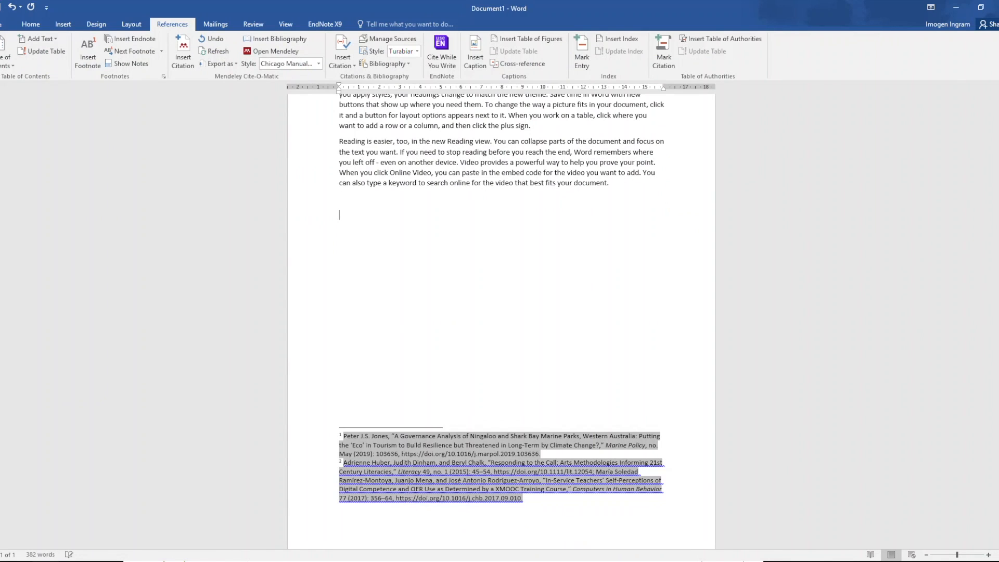
Add a "Bibliography" heading below the last paragraph and insert the Mendeley bibliography under it.
{"action": "type", "text": "Bibliography"}
{"action": "key", "text": "Return"}
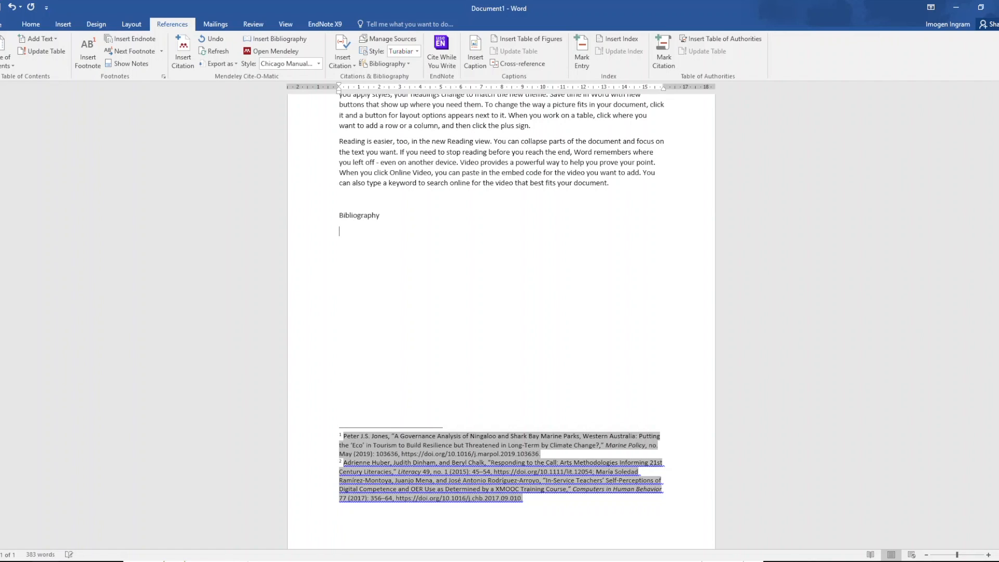
{"action": "left_click", "coordinate": [268, 42]}
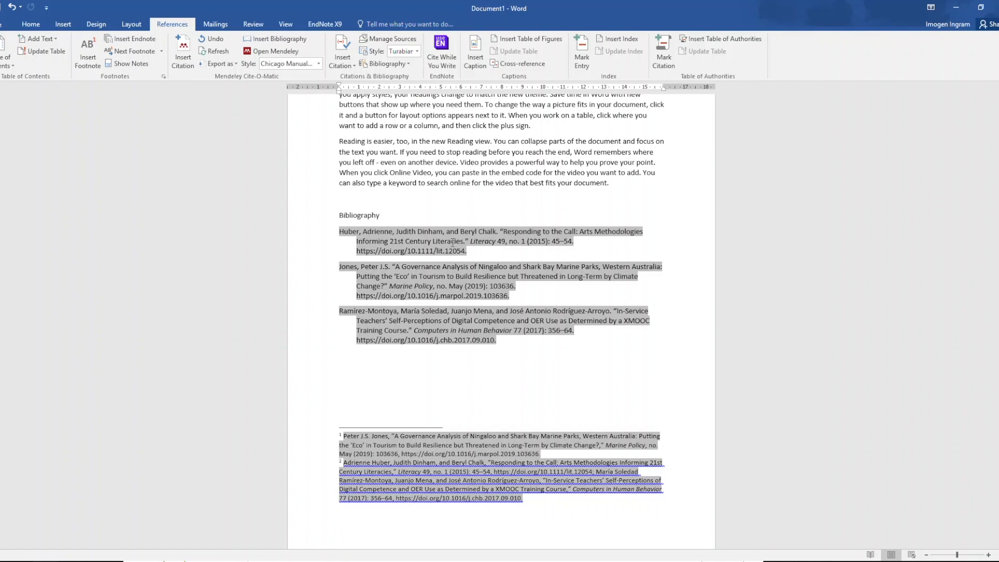
{"action": "scroll", "coordinate": [692, 266], "scroll_direction": "up", "scroll_amount": 5}
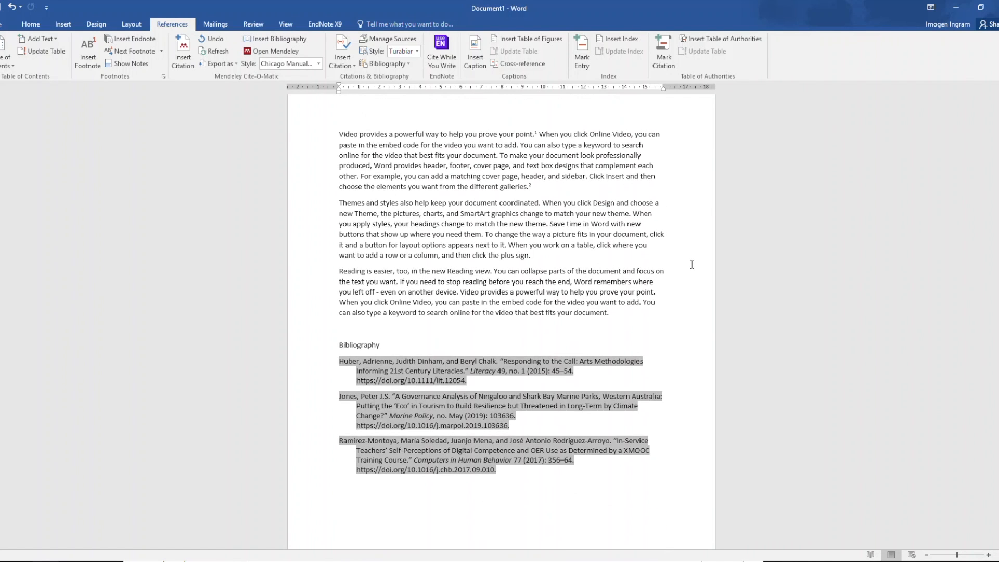